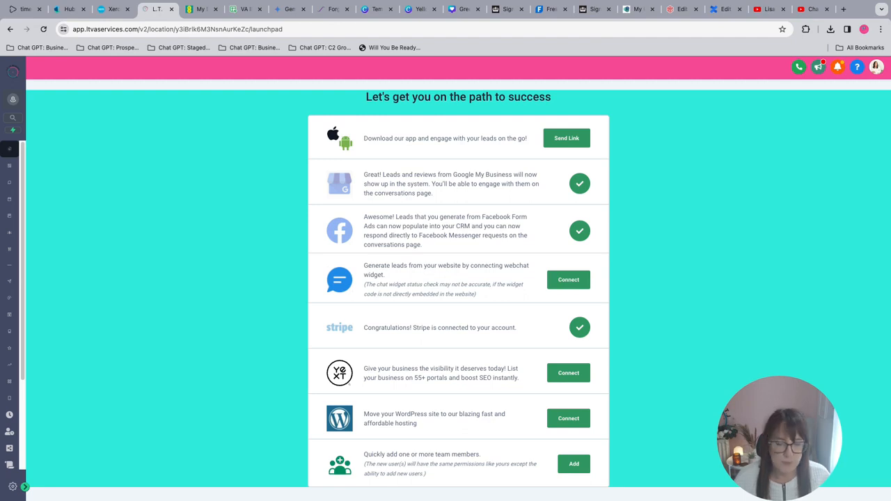
Open the "Ultimate work-life balance" email template from the CLIENT EMAILS folder of the marketing email templates.
left_click(24, 487)
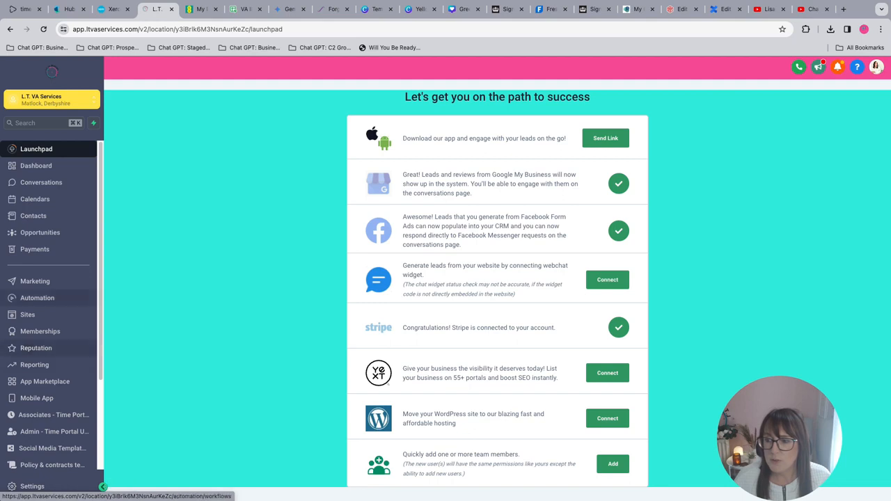
left_click(35, 282)
mouse_move(226, 87)
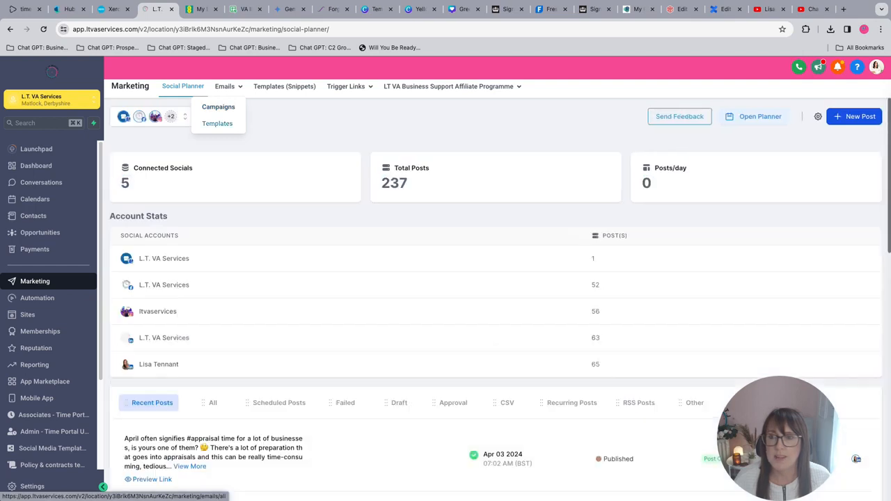
left_click(225, 87)
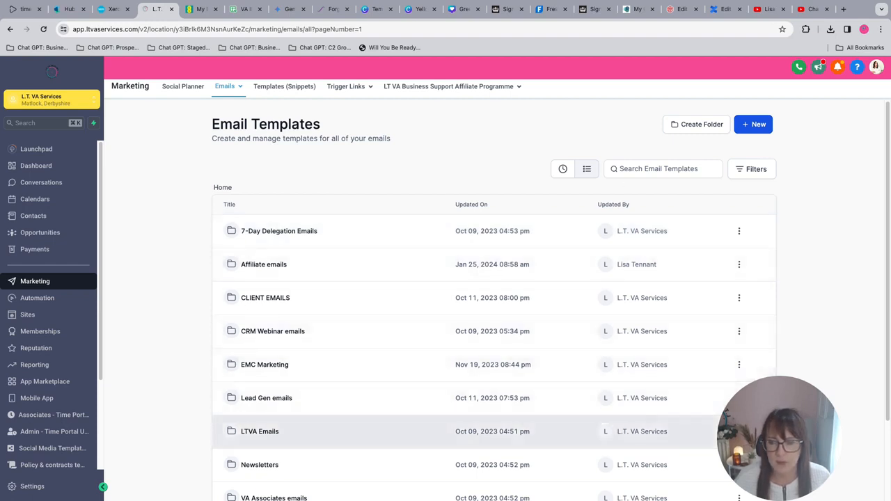
left_click(266, 298)
left_click(282, 332)
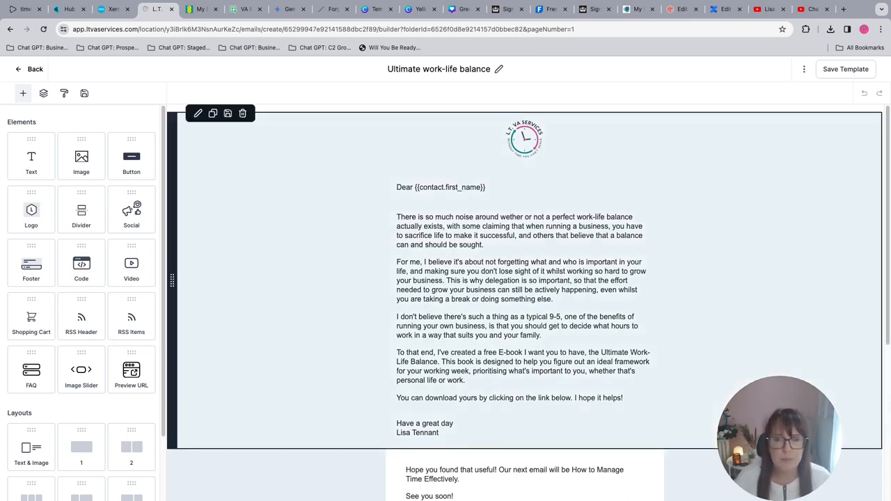
Copy the link URL of the template's "Work-Life Balance E-Book" button and return to the template list.
scroll(526, 300, "down", 5)
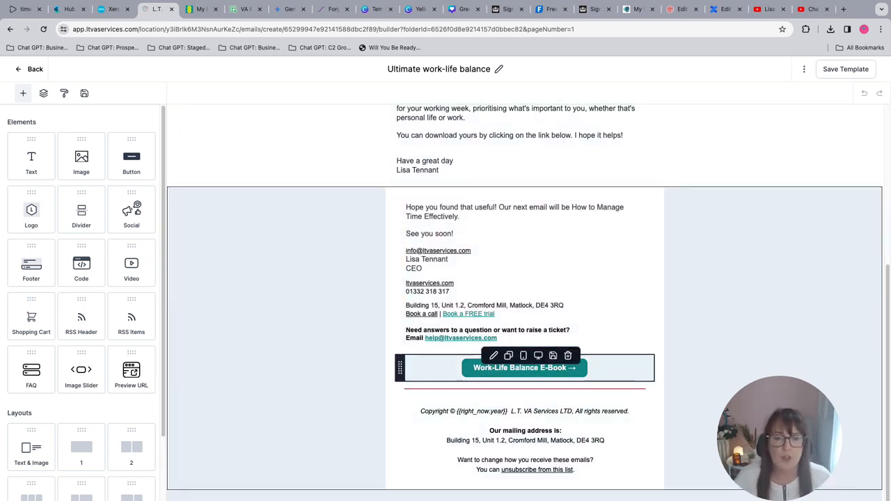
left_click(525, 368)
left_click(95, 324)
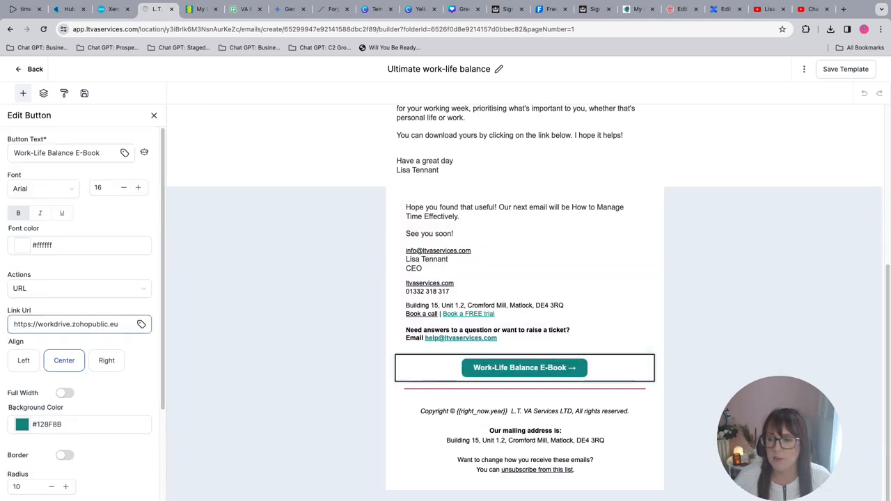
key("ctrl+a")
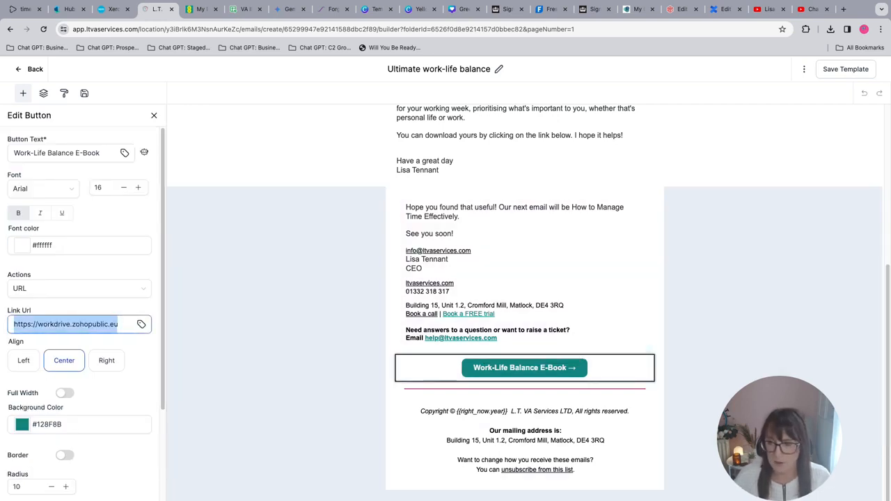
right_click(93, 324)
left_click(125, 332)
left_click(29, 69)
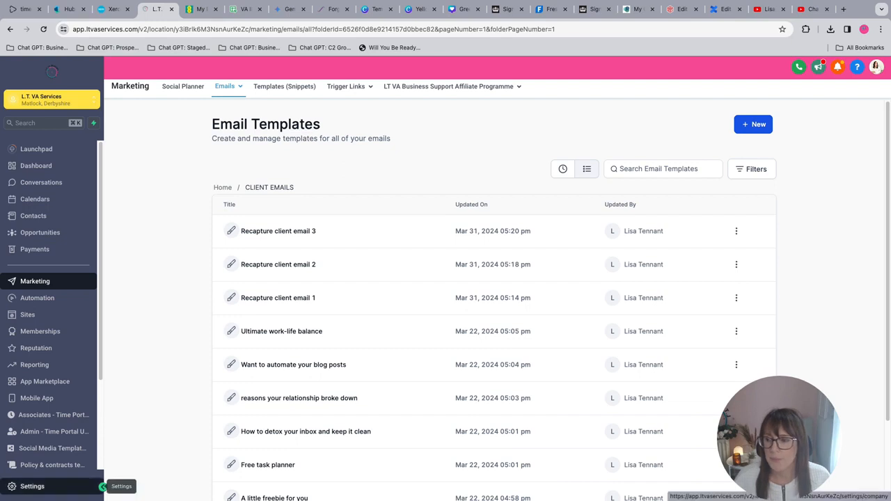
Create a trigger link named "Work-life balance link" that points to the copied e-book URL.
mouse_move(350, 87)
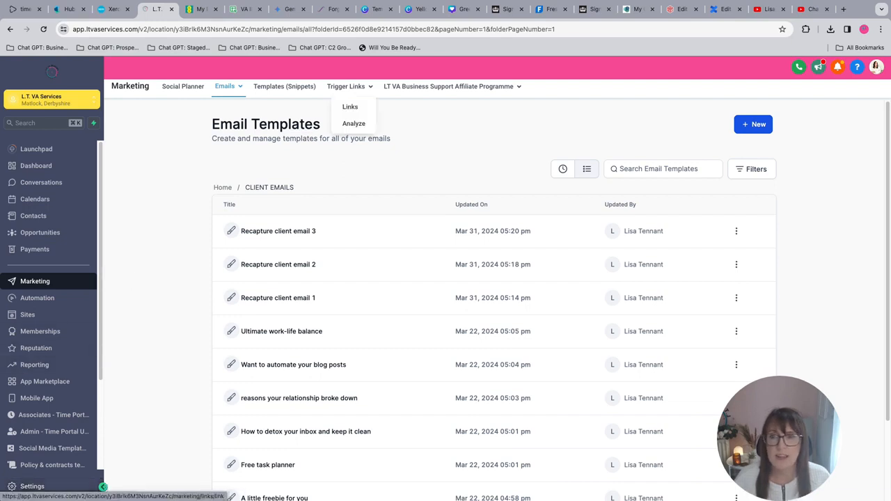
left_click(350, 107)
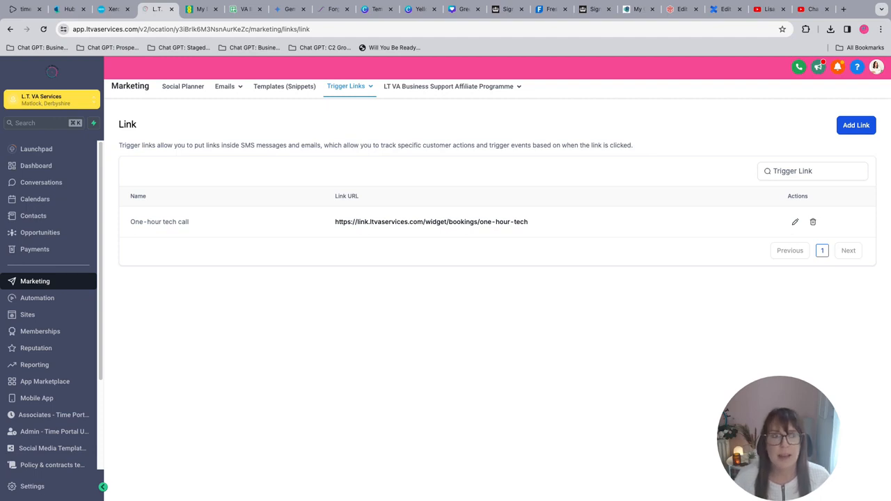
left_click(856, 125)
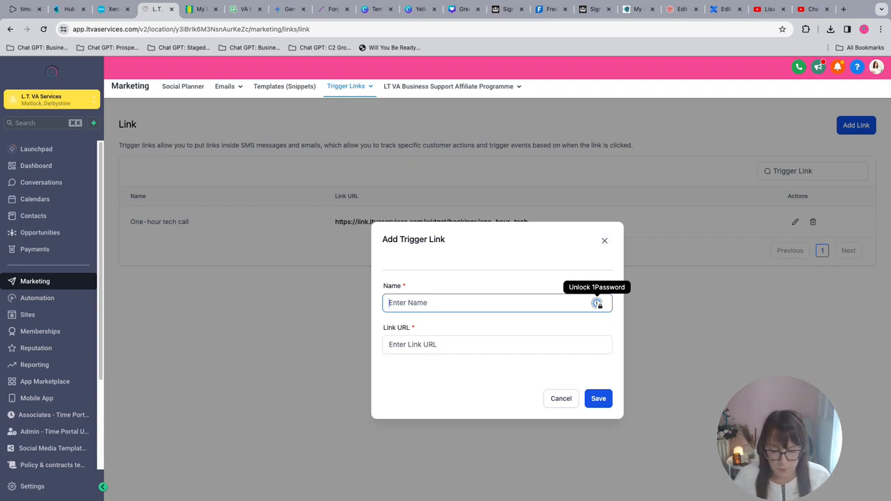
type("Work-")
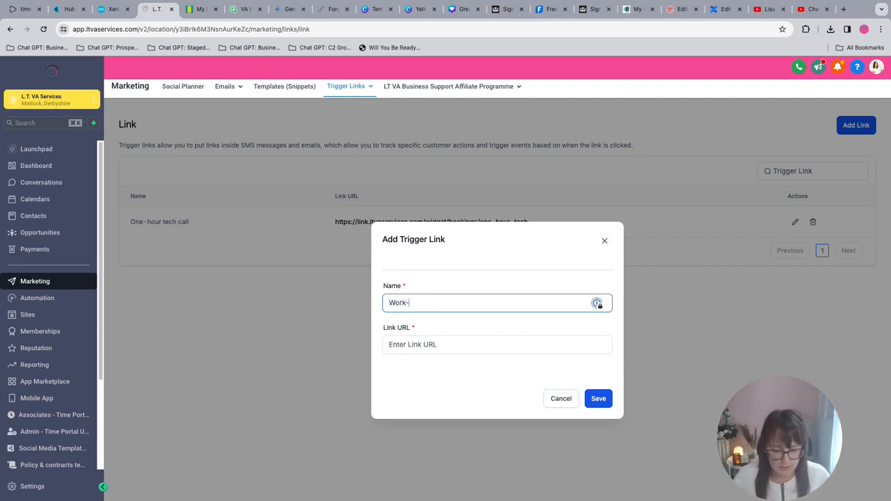
type("life balance ")
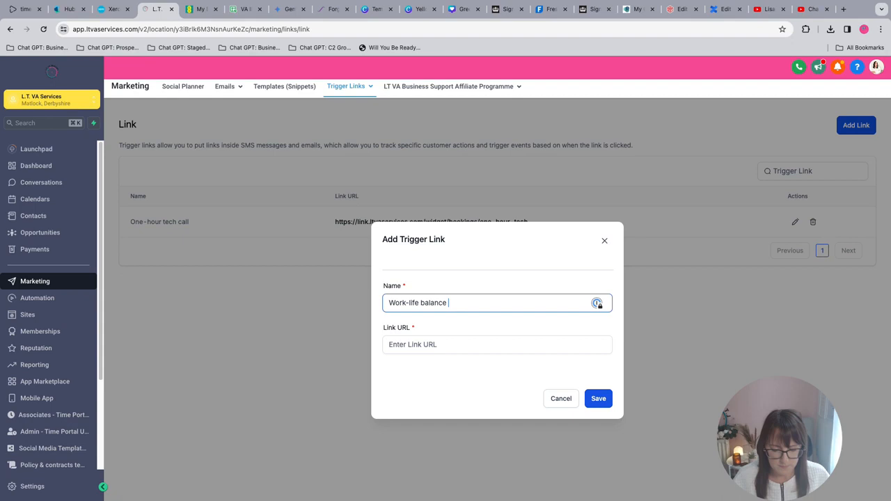
type("link")
left_click(534, 352)
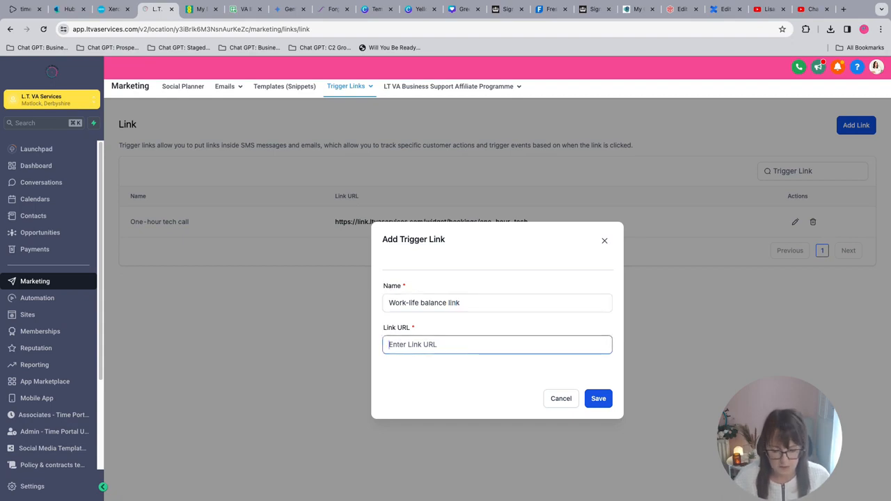
key("ctrl+v")
left_click(599, 399)
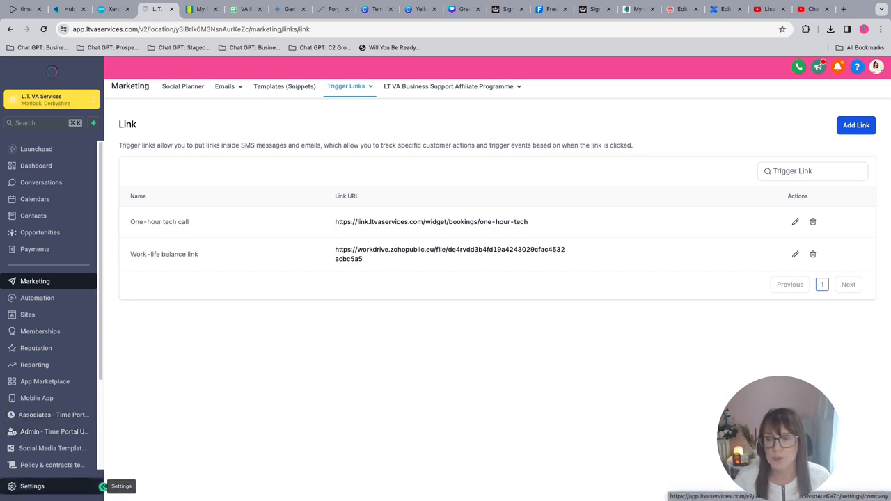
Add an engagement scoring rule in the Manage Scoring settings that adds 1 point for the email event Opened.
left_click(102, 486)
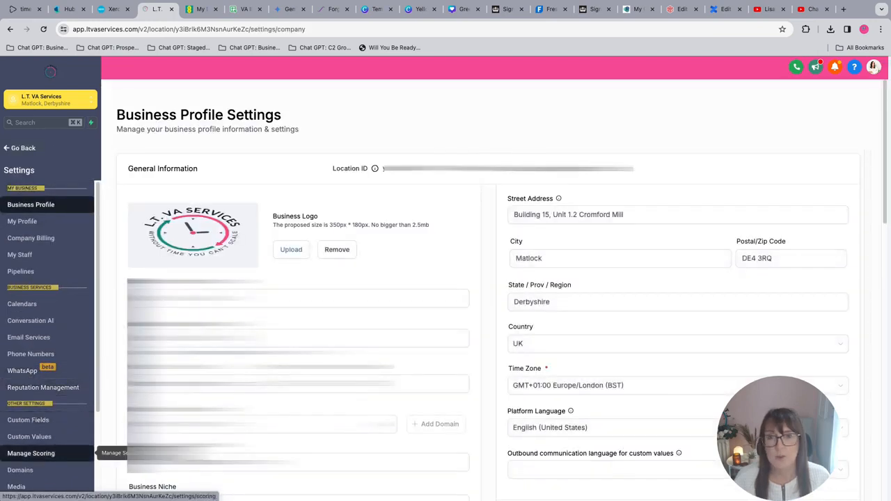
left_click(96, 453)
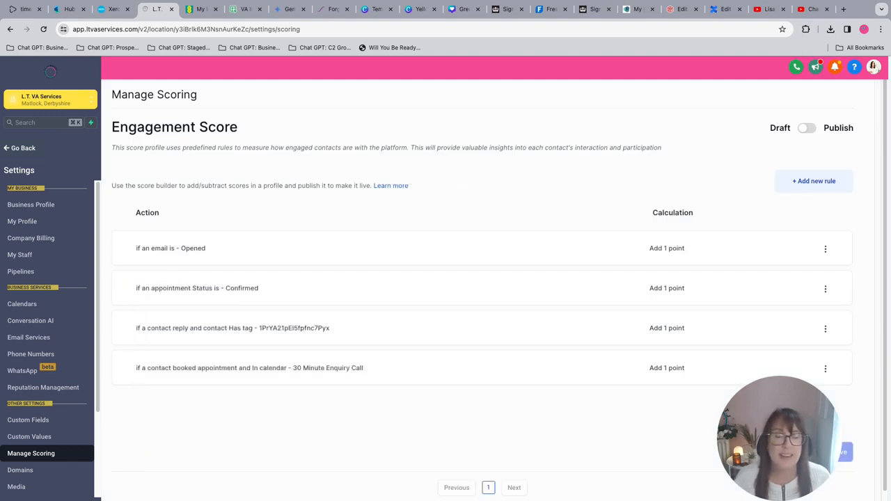
left_click(815, 182)
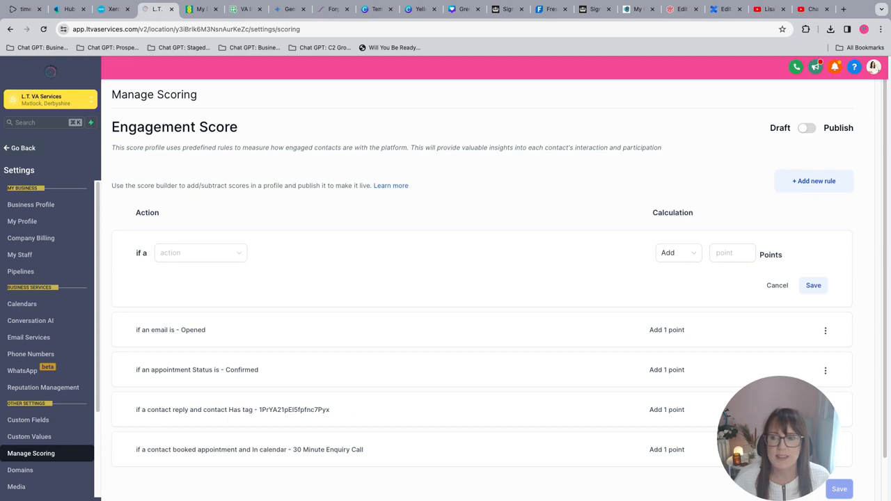
left_click(201, 253)
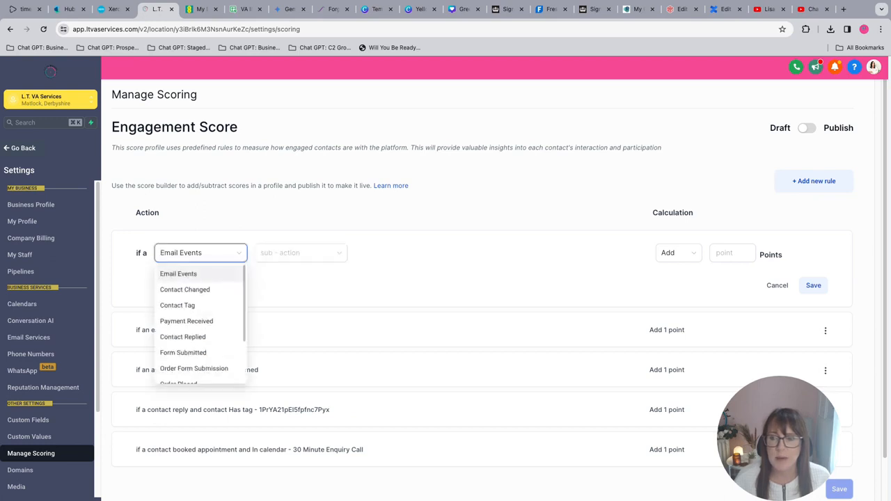
left_click(178, 274)
left_click(301, 253)
left_click(269, 273)
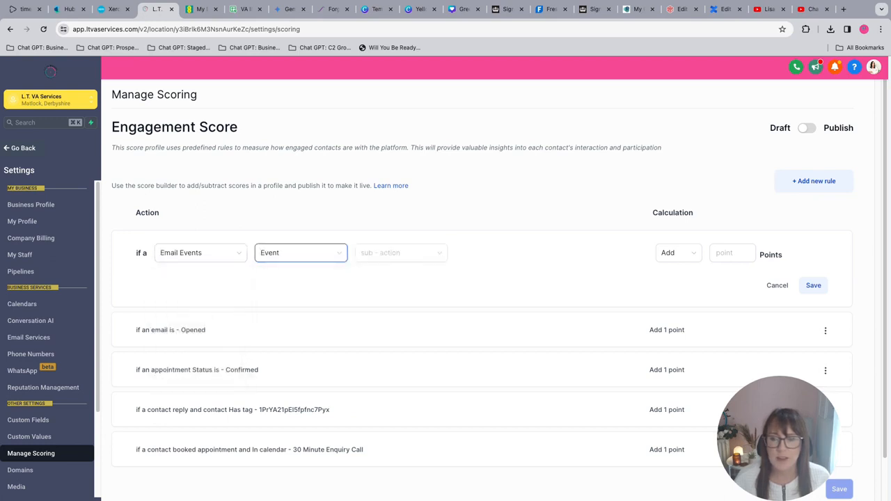
left_click(401, 253)
left_click(380, 290)
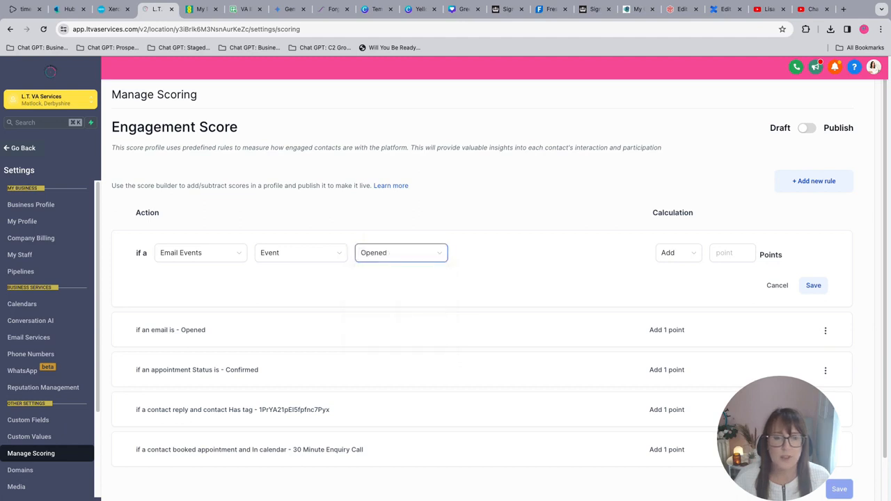
left_click(732, 253)
type("1")
left_click(814, 286)
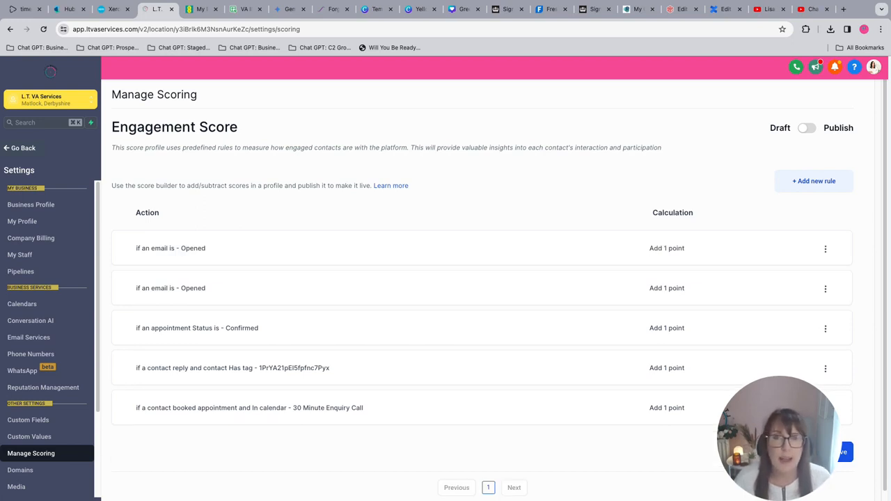
Add a scoring rule that gives 5 points when a contact clicks the "Work-life balance link" trigger link.
type("tri")
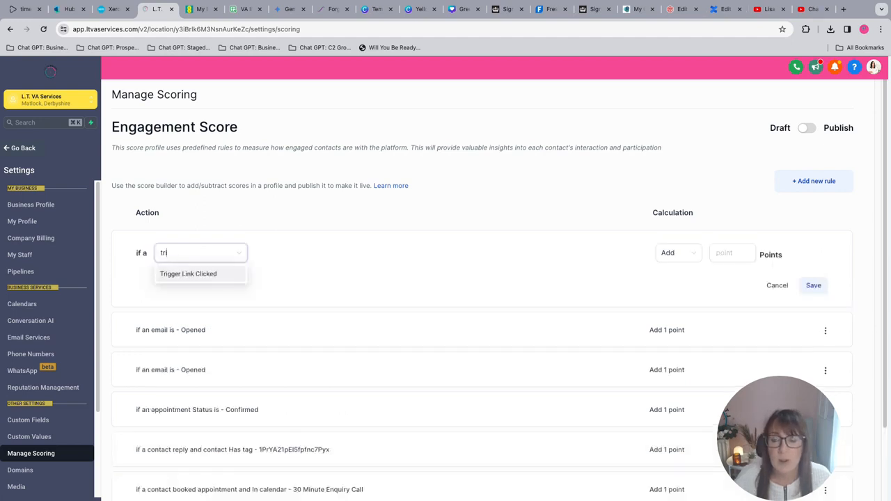
left_click(188, 274)
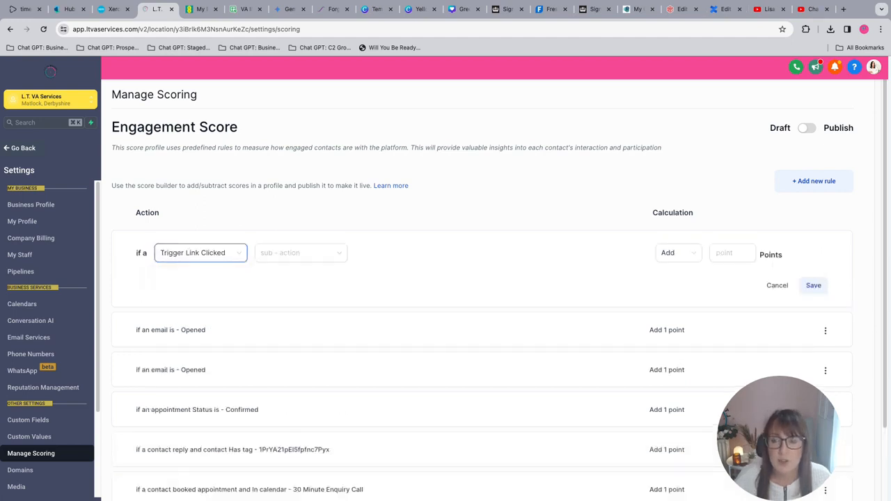
left_click(301, 253)
left_click(282, 274)
left_click(401, 252)
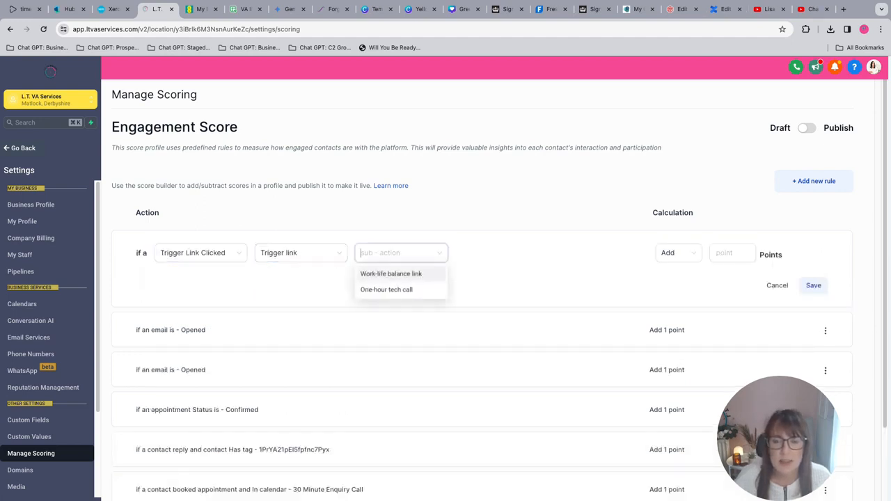
left_click(391, 273)
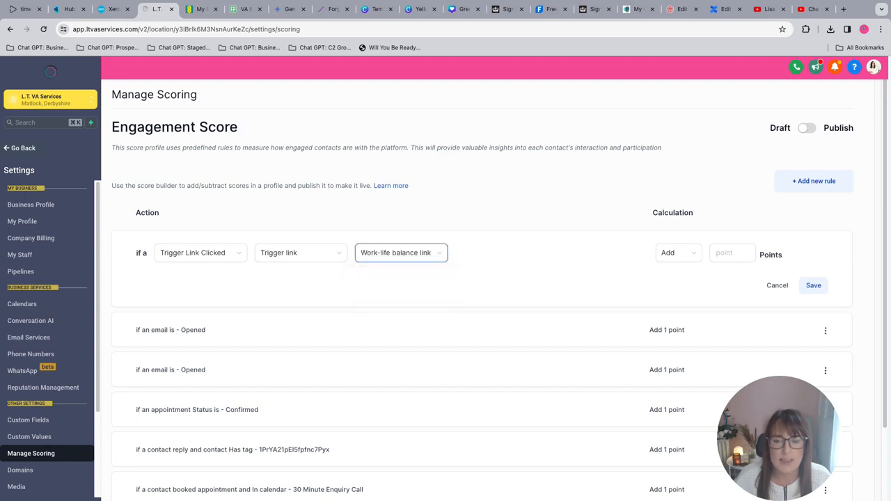
left_click(733, 253)
type("5")
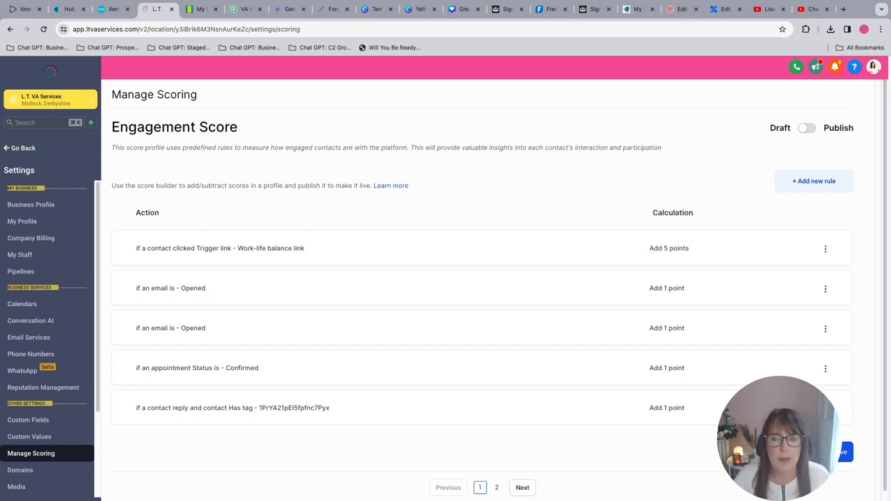
Save the engagement score rules, switch the score profile from Draft to Publish and save it again.
left_click(836, 453)
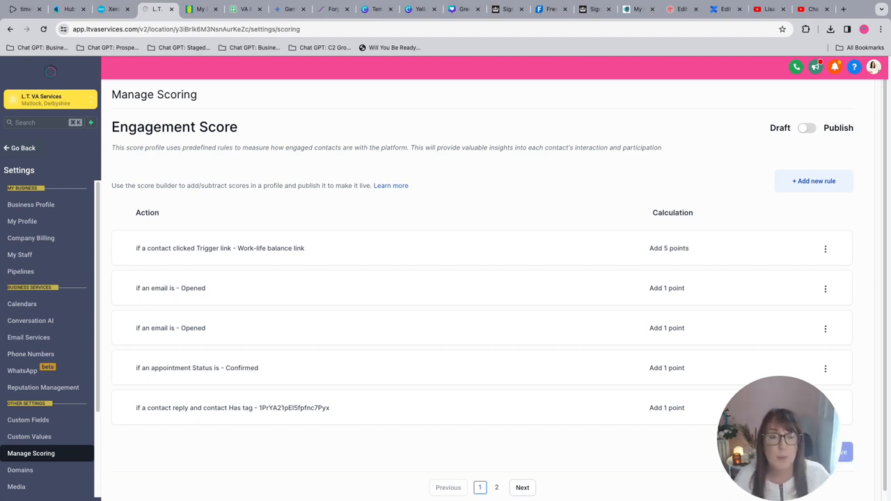
left_click(807, 128)
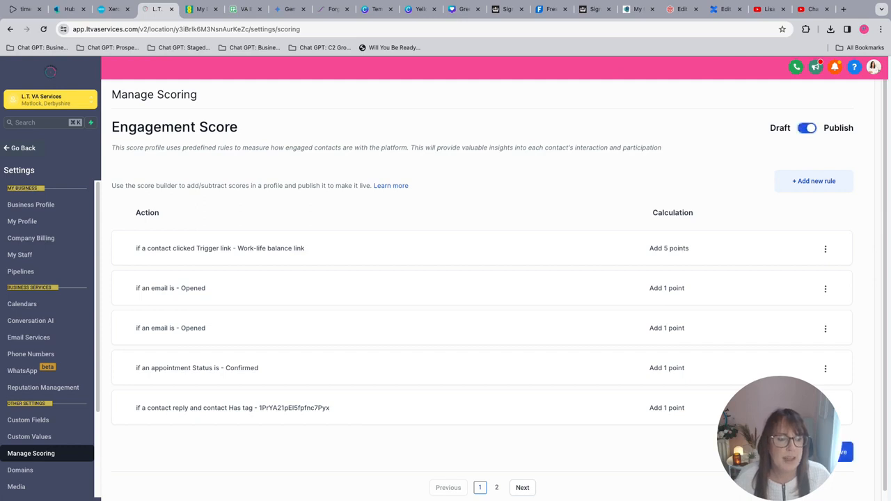
left_click(836, 453)
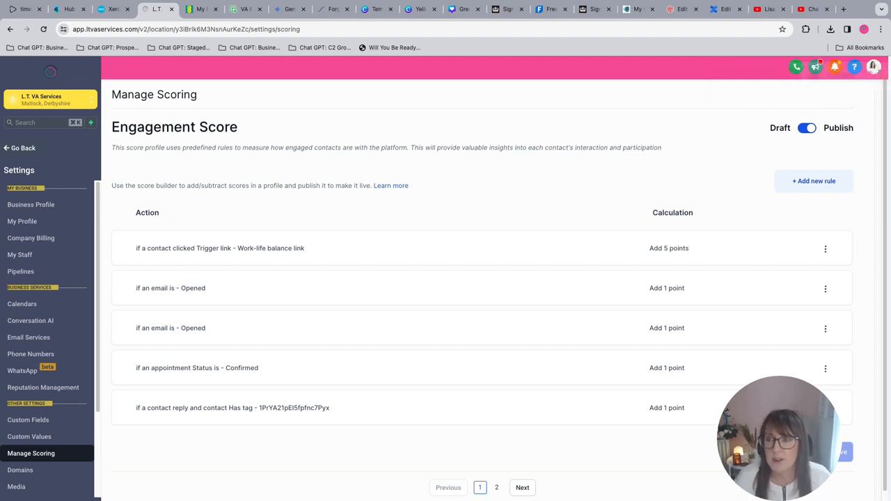
Leave the settings and start a new opportunities pipeline named "Lead Tracking".
left_click(23, 147)
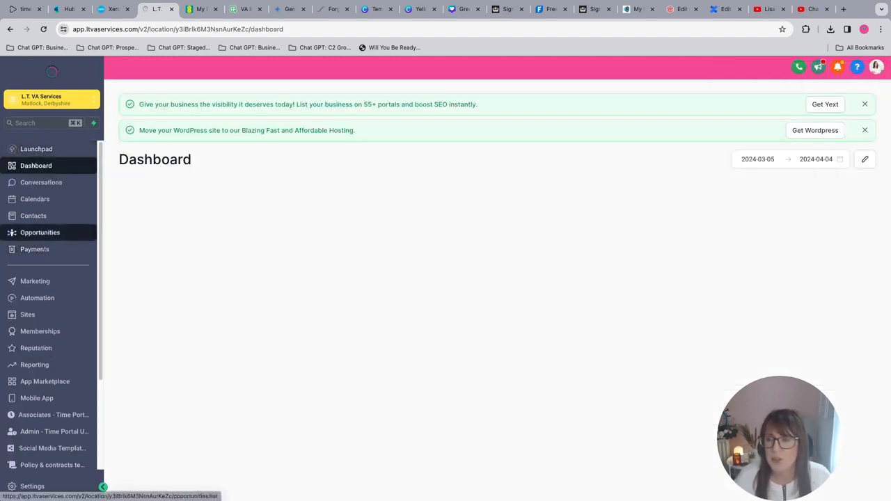
left_click(89, 233)
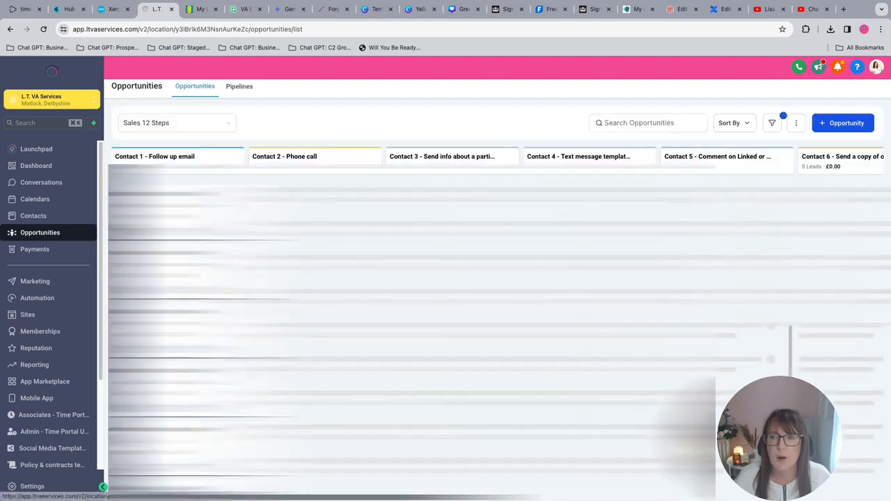
left_click(239, 86)
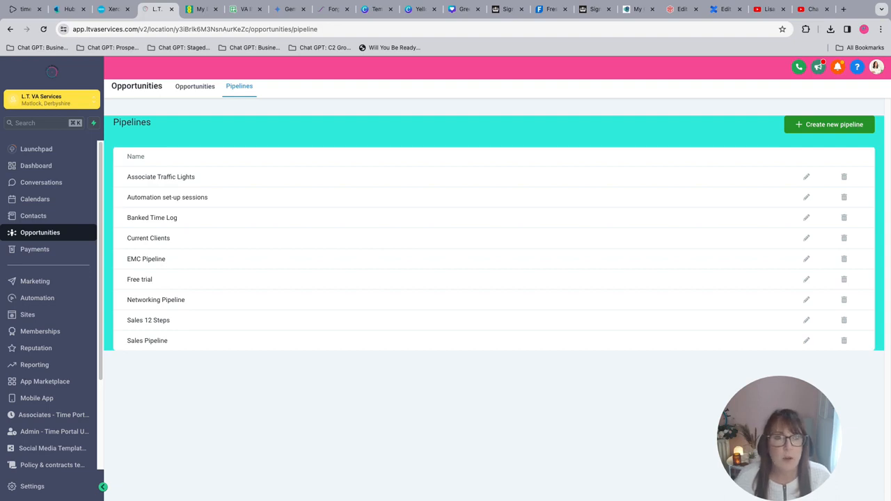
left_click(829, 124)
left_click(446, 139)
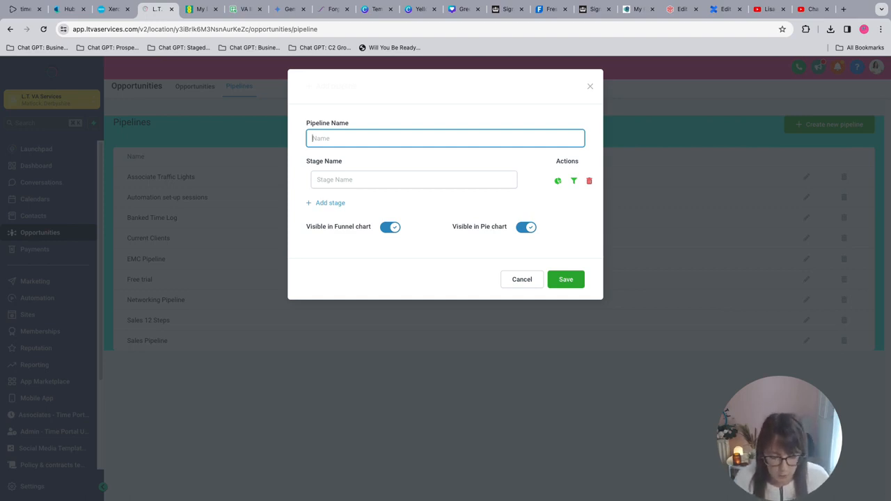
type("Lead Trac")
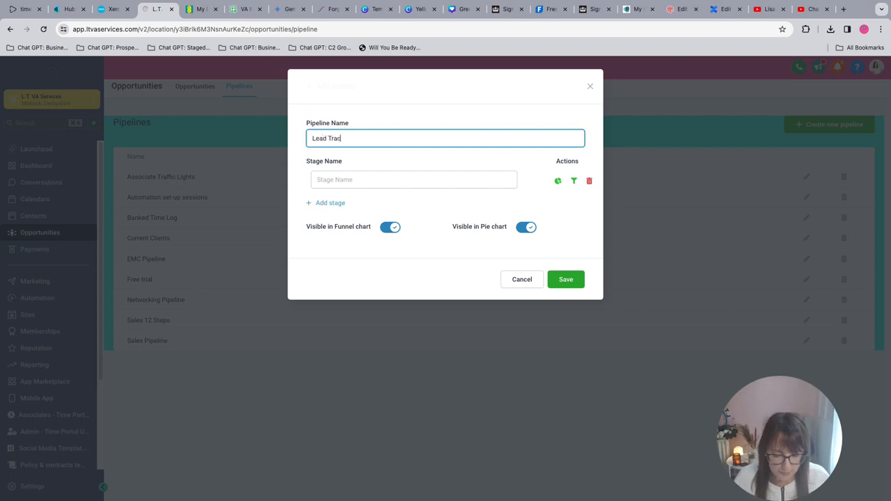
type("king")
key("Tab")
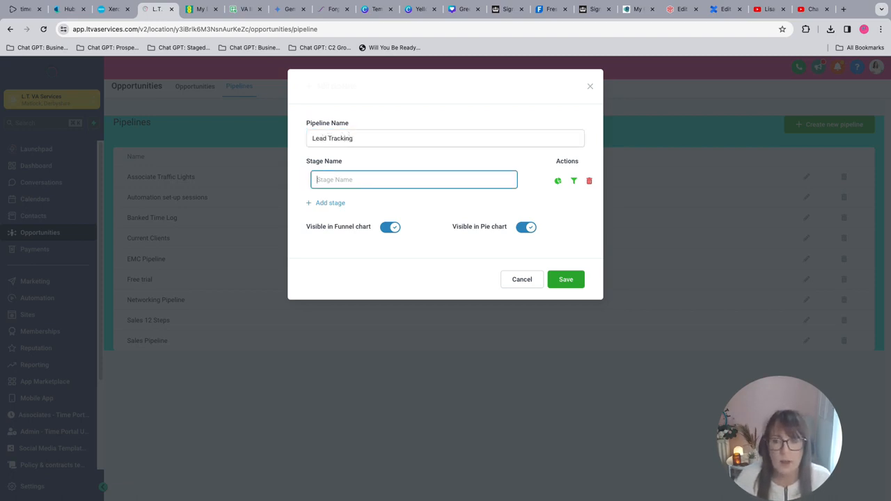
Give the Lead Tracking pipeline the stages Cold Lead, Warm Lead and Hot Lead, and save it.
type("Cold Lead")
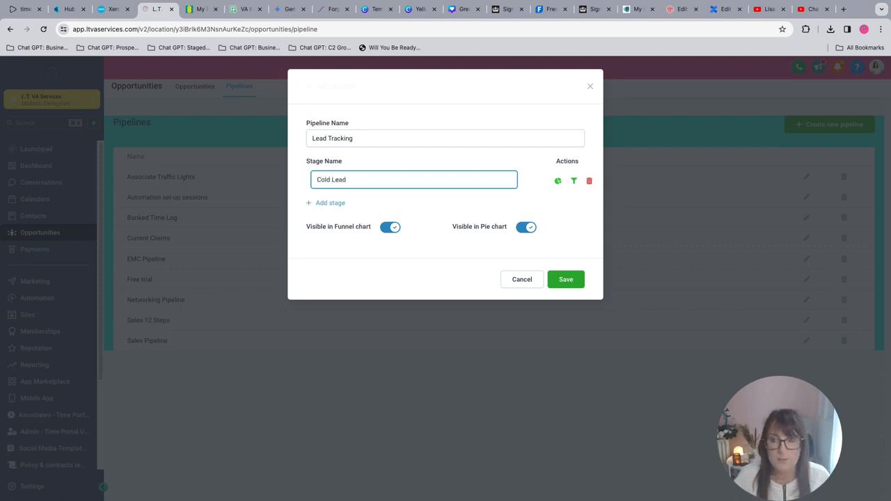
left_click(330, 203)
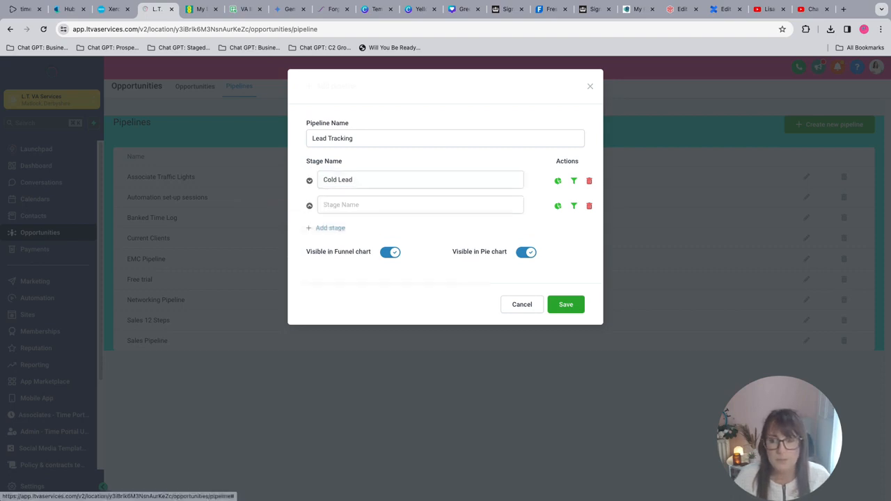
left_click(336, 204)
type("Warm Lead")
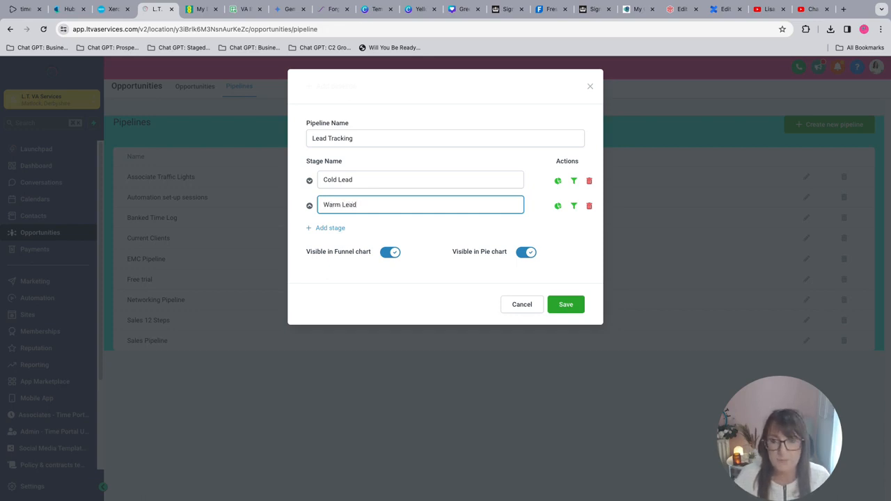
left_click(330, 227)
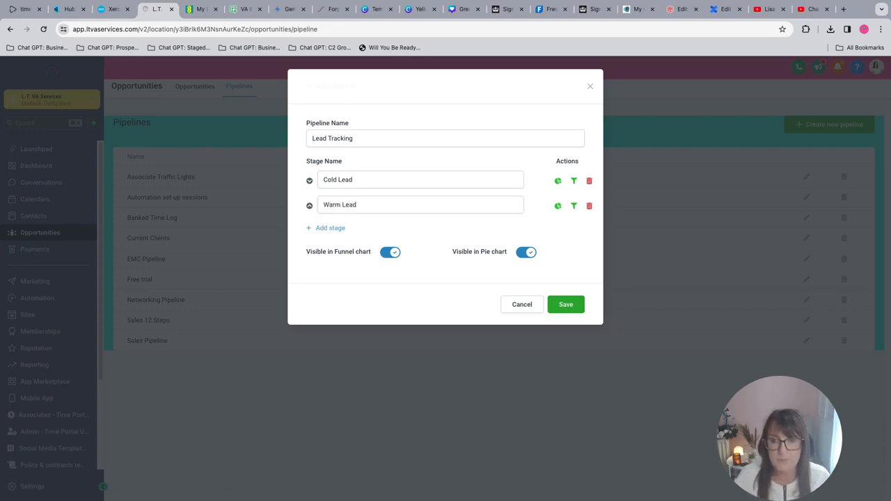
type("Hot Lead")
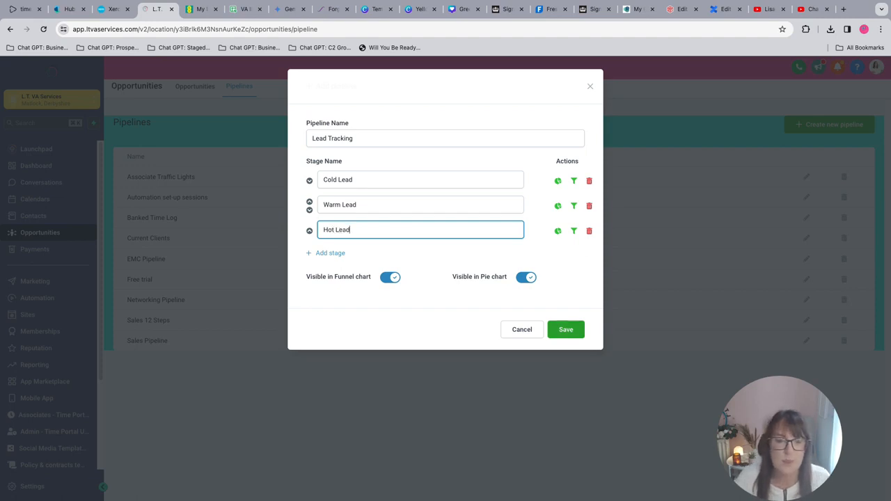
left_click(566, 330)
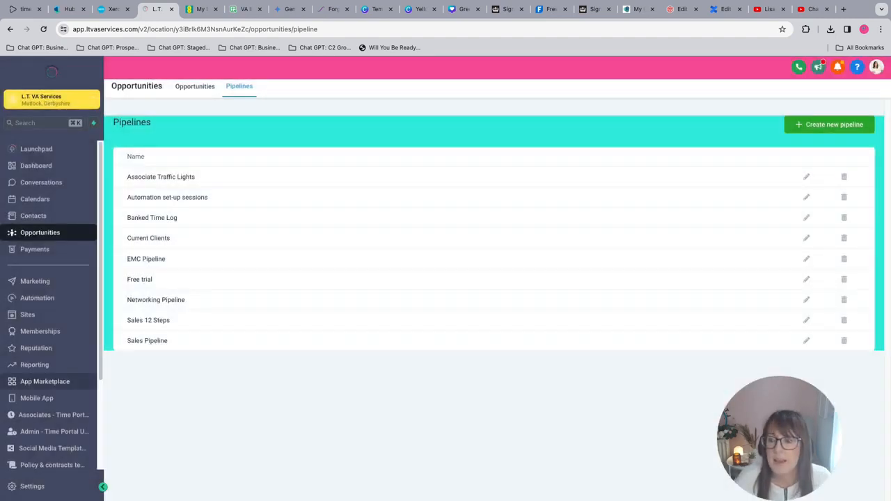
Create an automation workflow from scratch and name it "Cold Lead Tracking".
left_click(36, 299)
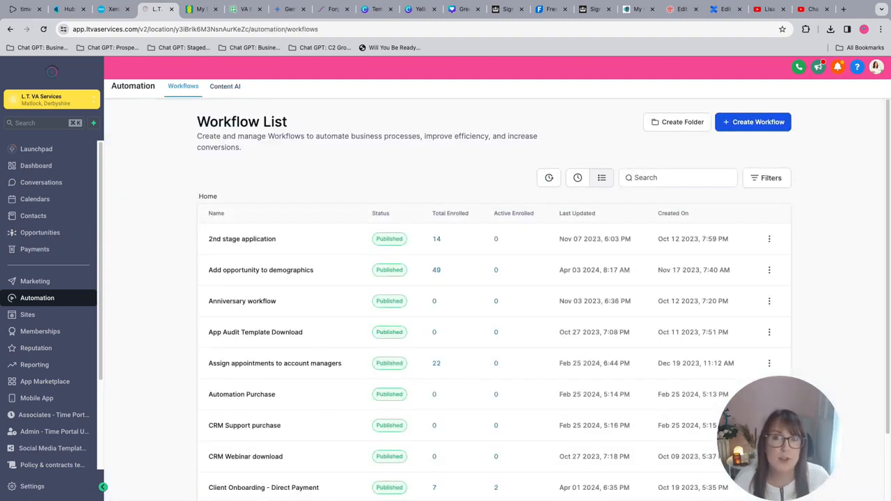
left_click(753, 122)
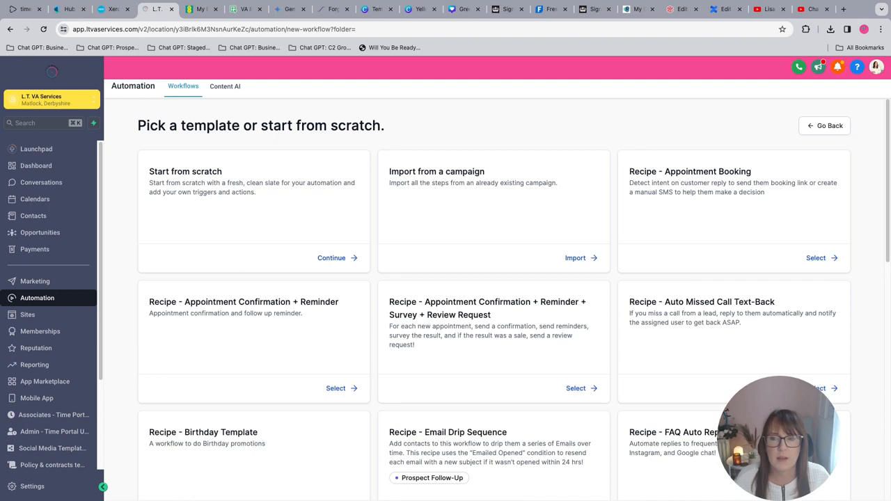
left_click(332, 258)
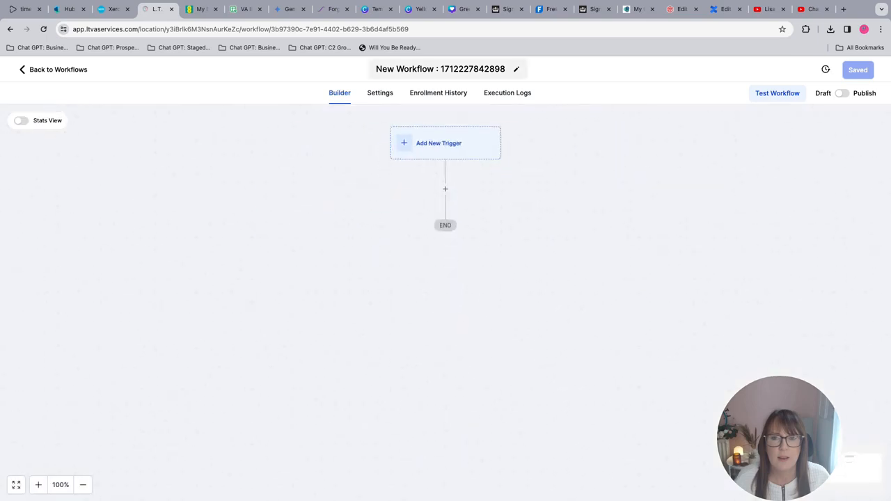
left_click(464, 69)
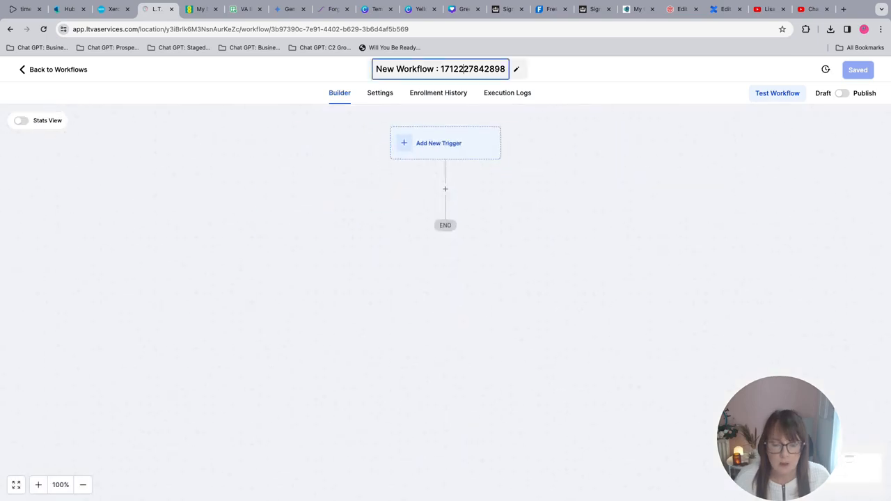
key("super+a")
type("C")
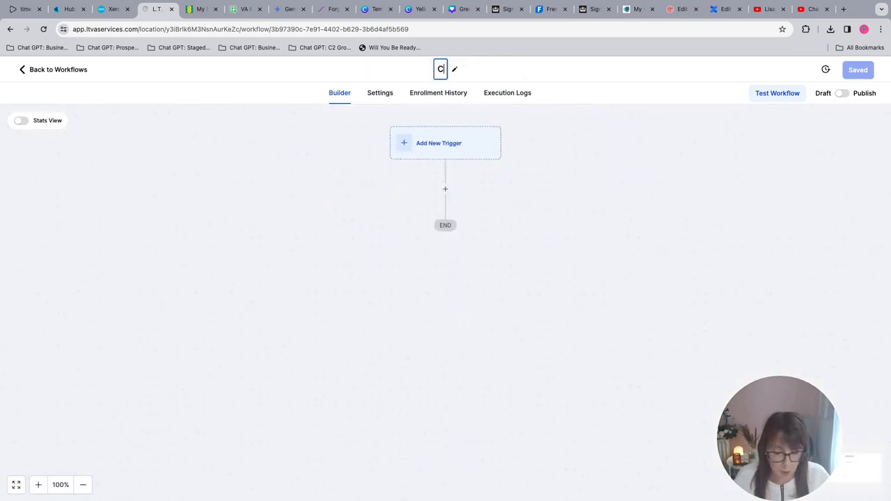
type("old Lead T")
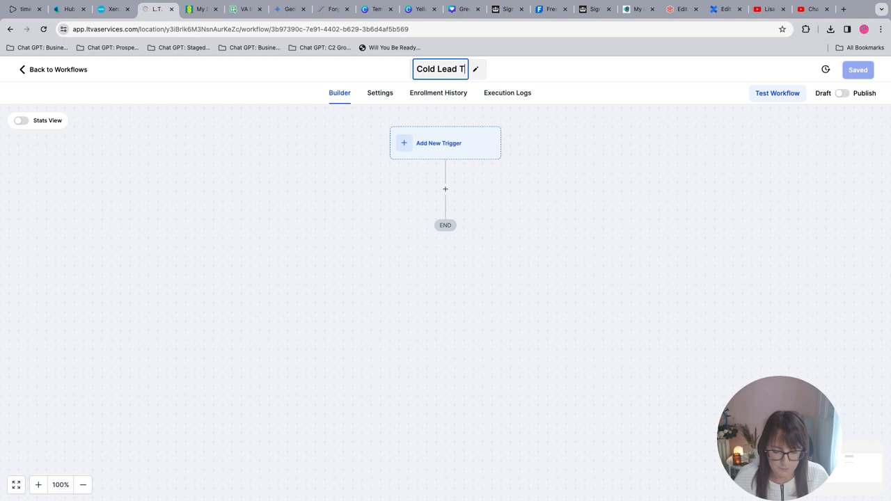
type("racking")
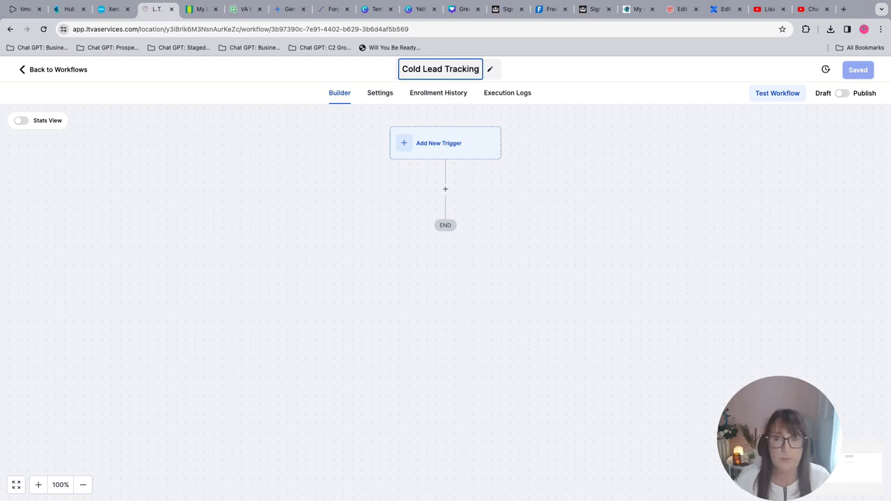
key("Return")
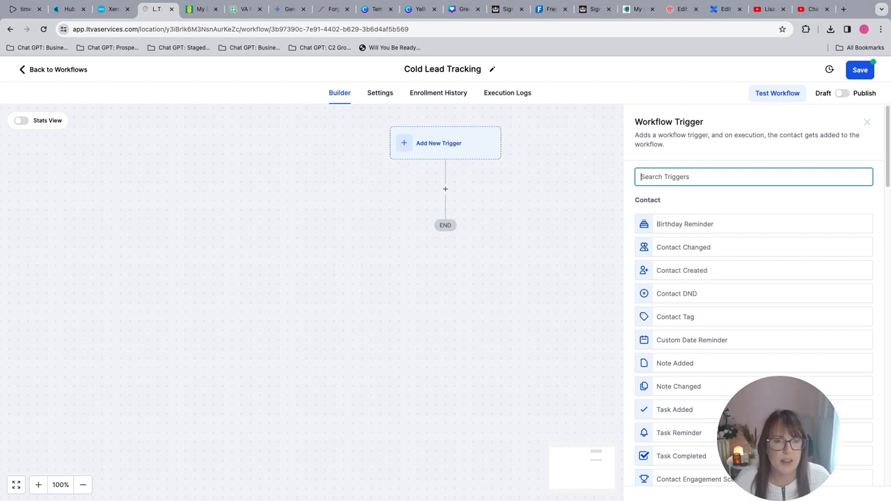
Find the Contact Engagement Score trigger and choose it as the trigger of the workflow.
scroll(754, 313, "down", 3)
type("score")
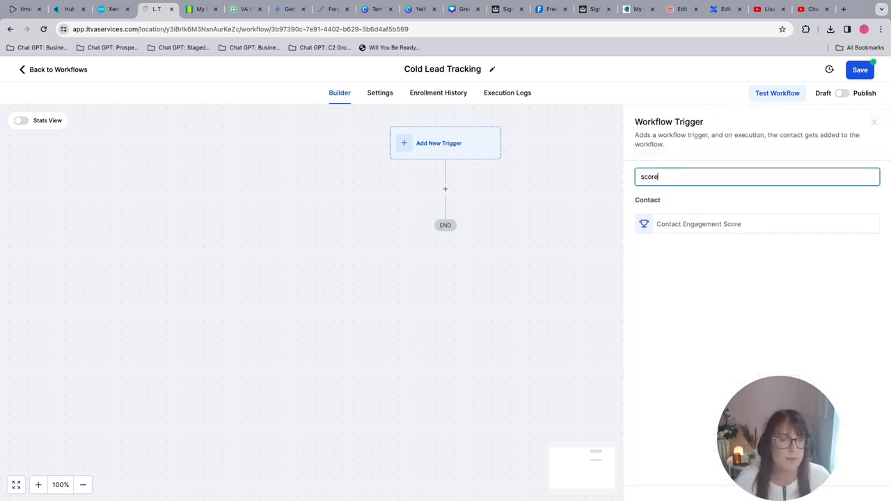
left_click(699, 224)
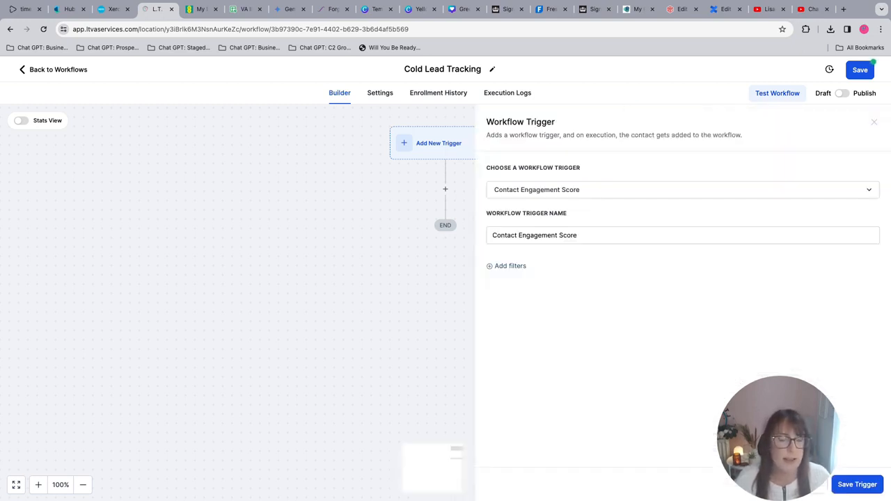
Filter the engagement score trigger to Score less than 2 and save the trigger.
left_click(510, 266)
left_click(584, 276)
left_click(517, 342)
left_click(752, 277)
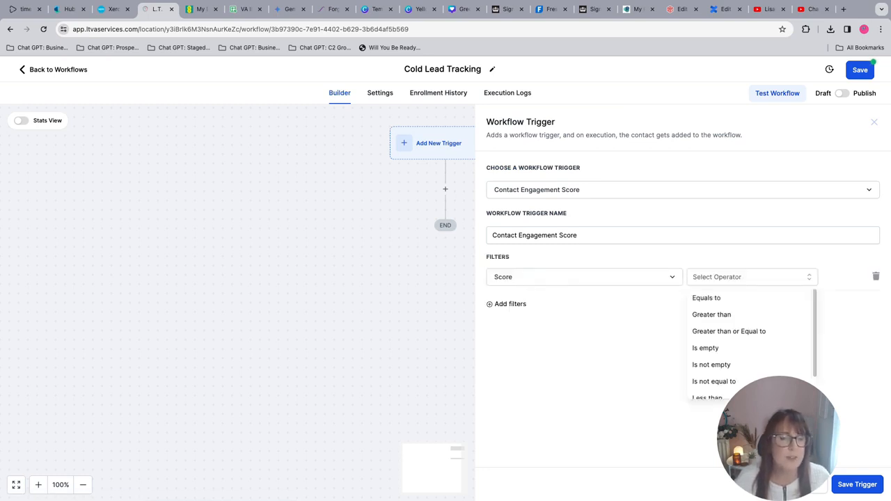
scroll(718, 362, "down", 1)
left_click(717, 387)
left_click(773, 277)
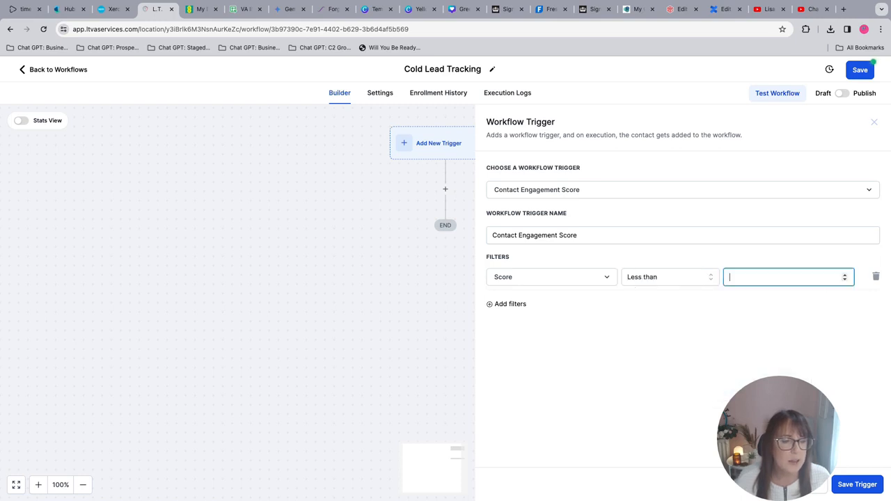
type("2")
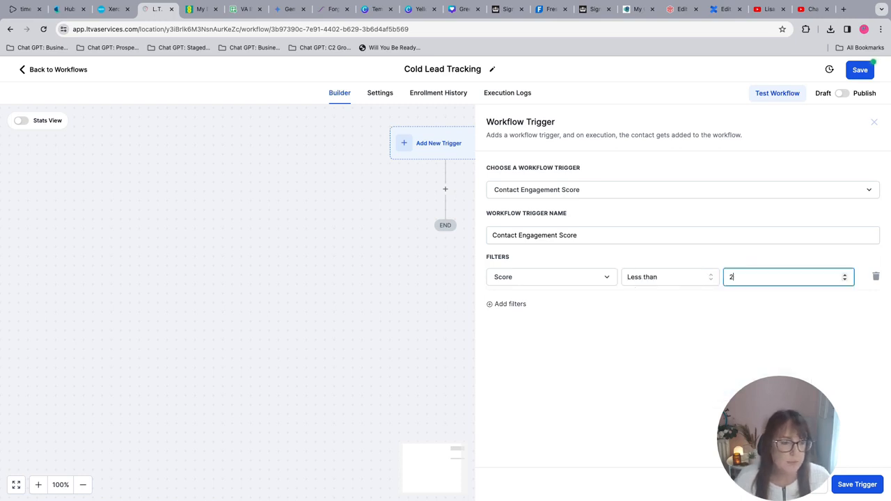
left_click(858, 485)
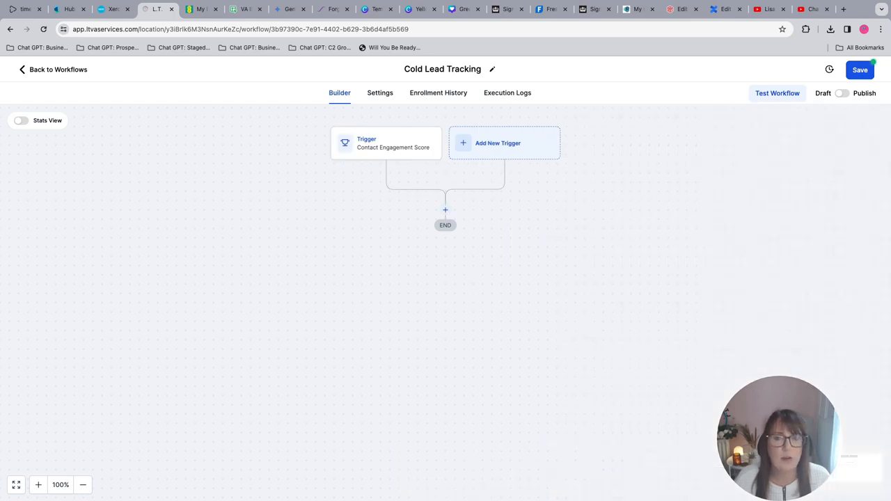
Add a Create/Update Opportunity action that targets the Lead Tracking pipeline at the Cold Lead stage.
left_click(445, 210)
type("opp")
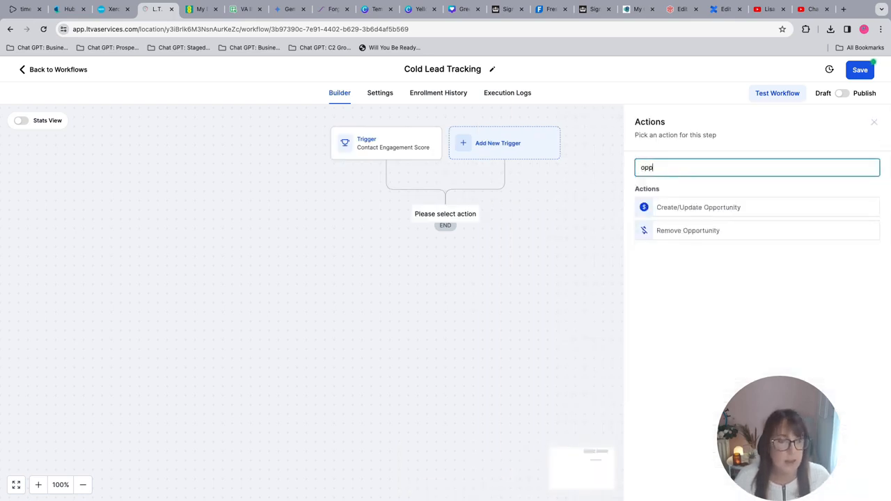
left_click(699, 208)
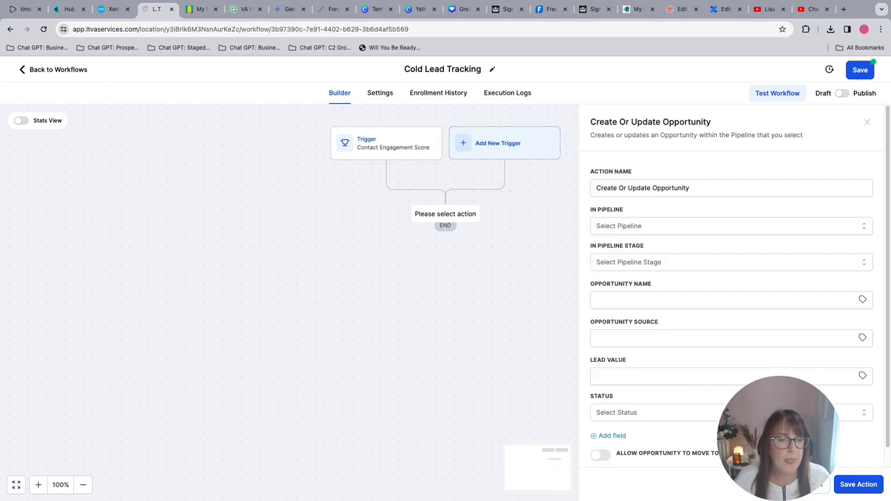
left_click(731, 226)
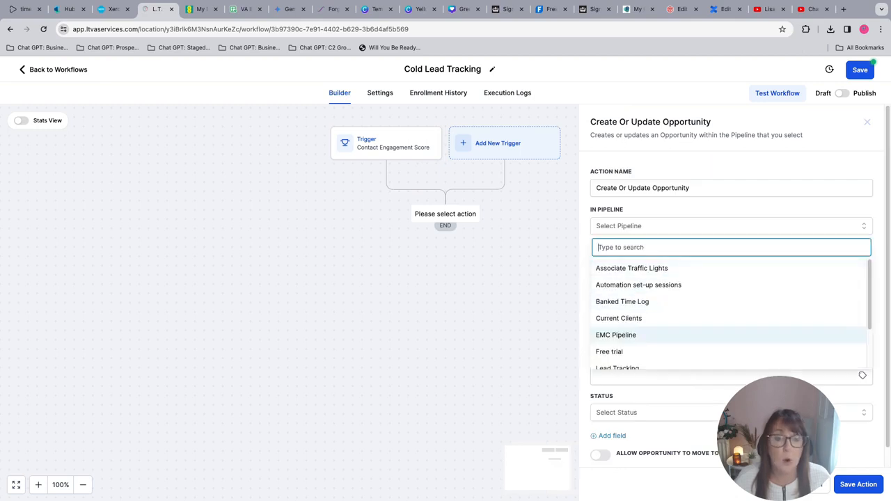
scroll(697, 352, "down", 1)
left_click(618, 358)
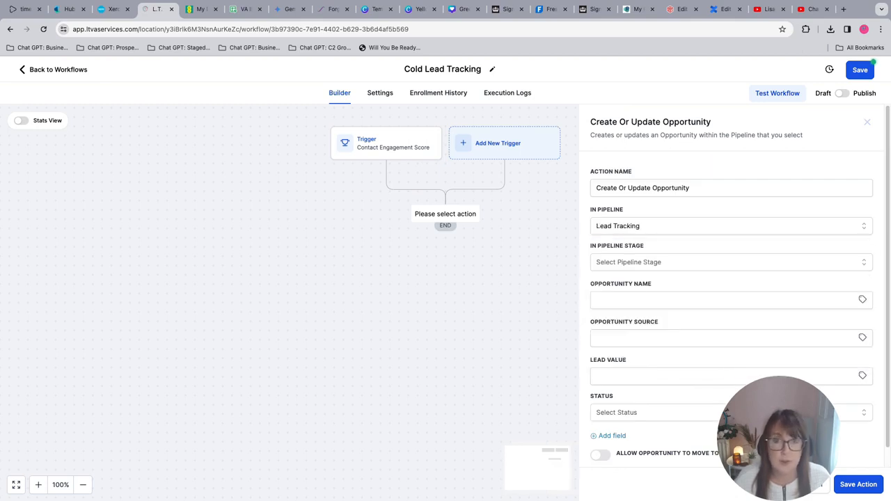
left_click(731, 262)
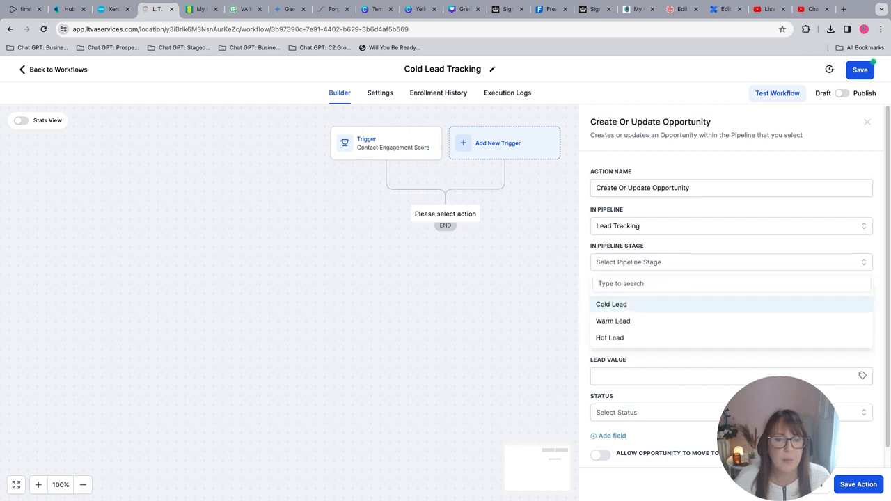
left_click(611, 302)
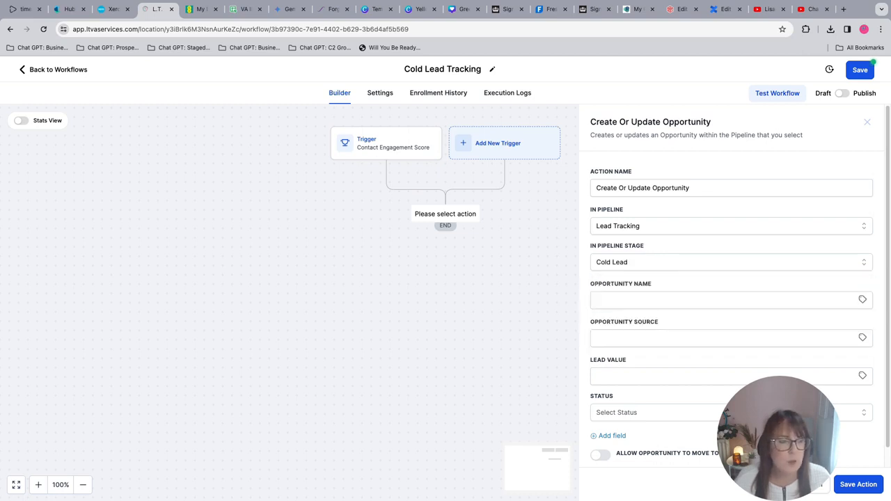
Set the opportunity name to the contact's Full Name custom value and the status to open, saving the action and workflow.
left_click(863, 299)
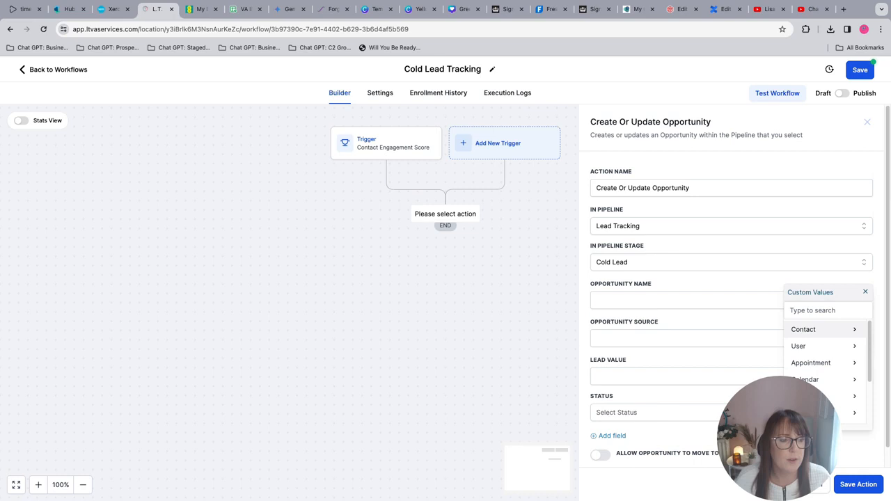
left_click(826, 329)
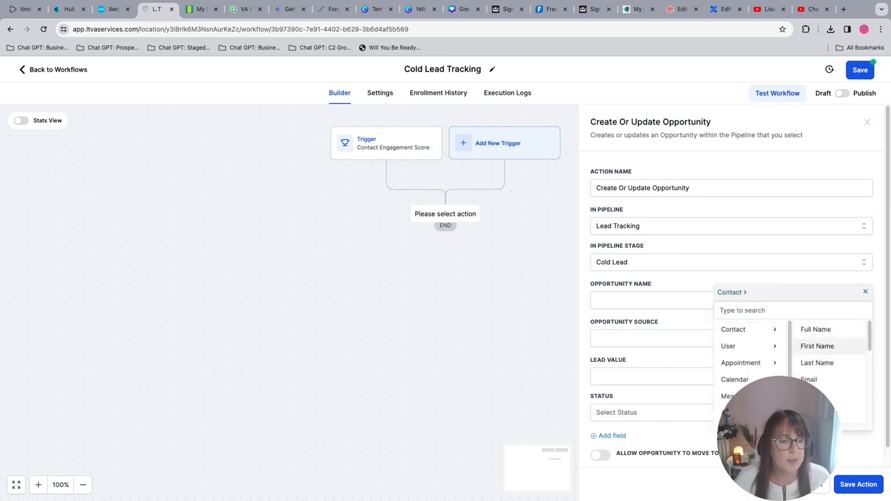
left_click(816, 329)
left_click(780, 413)
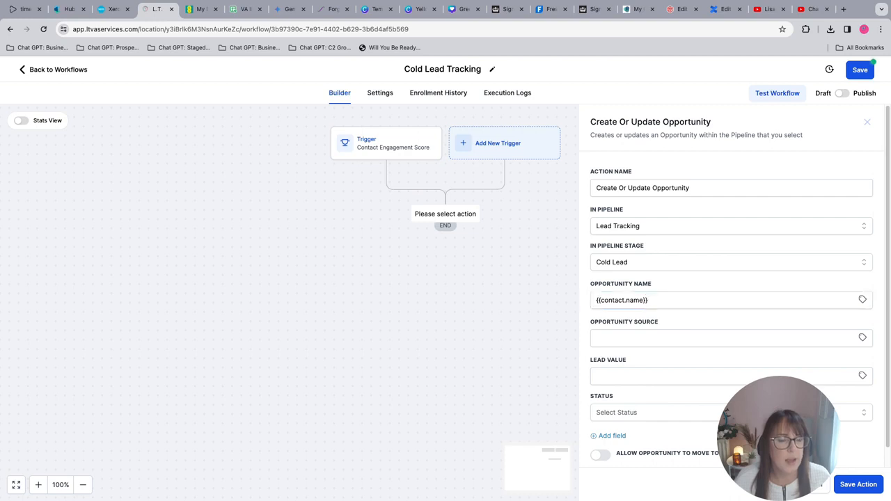
left_click(780, 413)
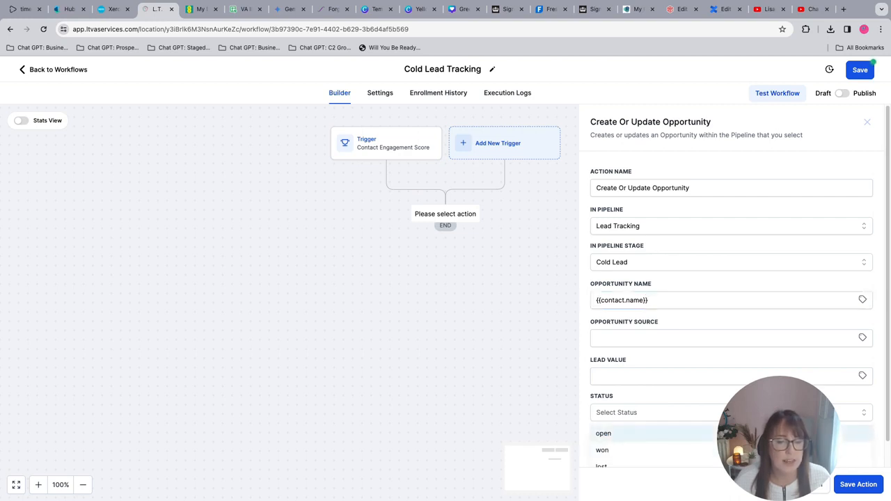
left_click(780, 434)
left_click(859, 485)
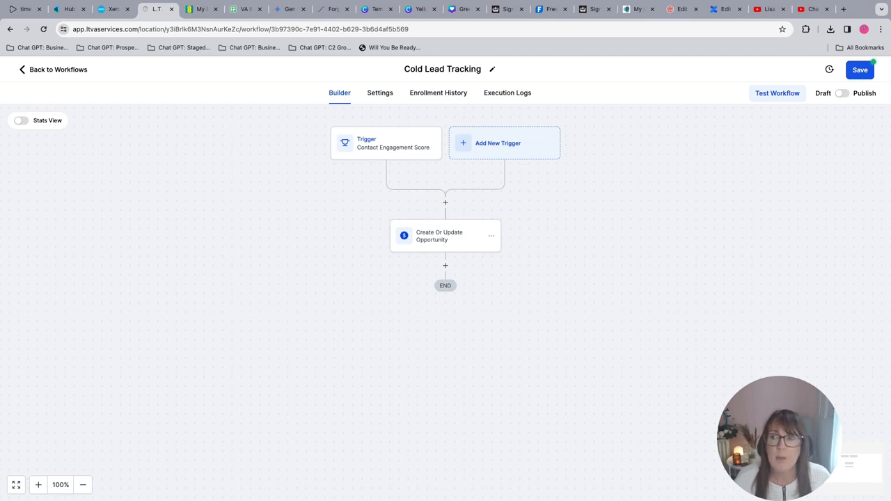
left_click(861, 70)
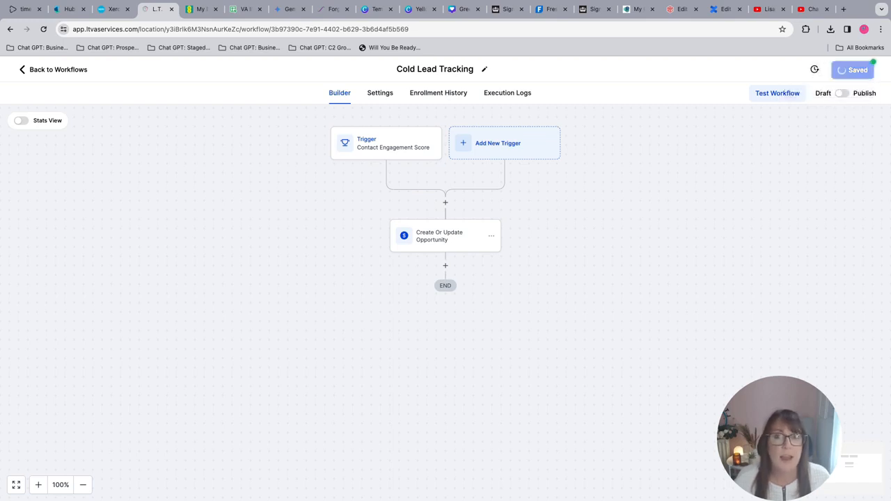
Return to the workflow list and duplicate the Cold Lead Tracking workflow under the name "Warm Lead Tracking".
left_click(54, 70)
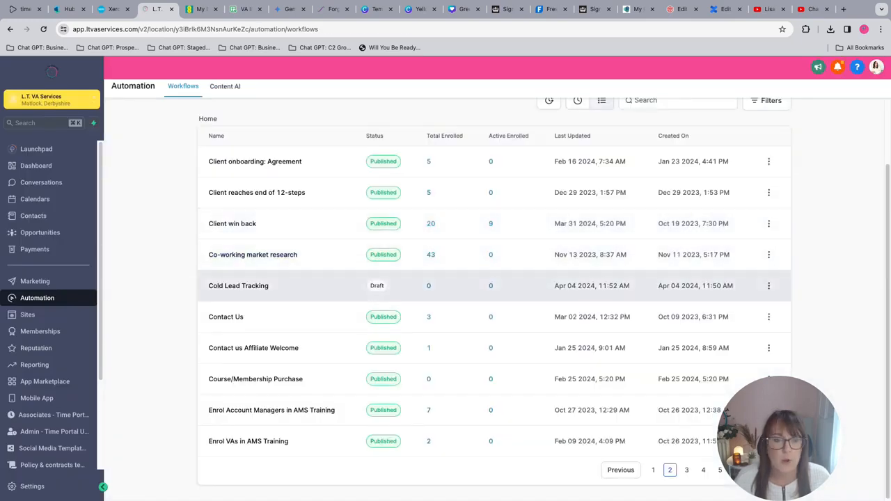
left_click(769, 286)
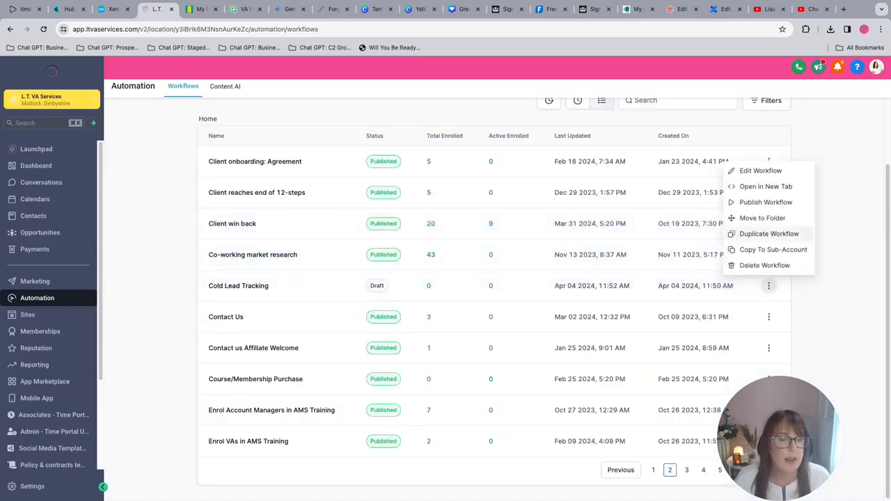
left_click(780, 234)
left_click_drag(478, 311, 388, 311)
type("Warm")
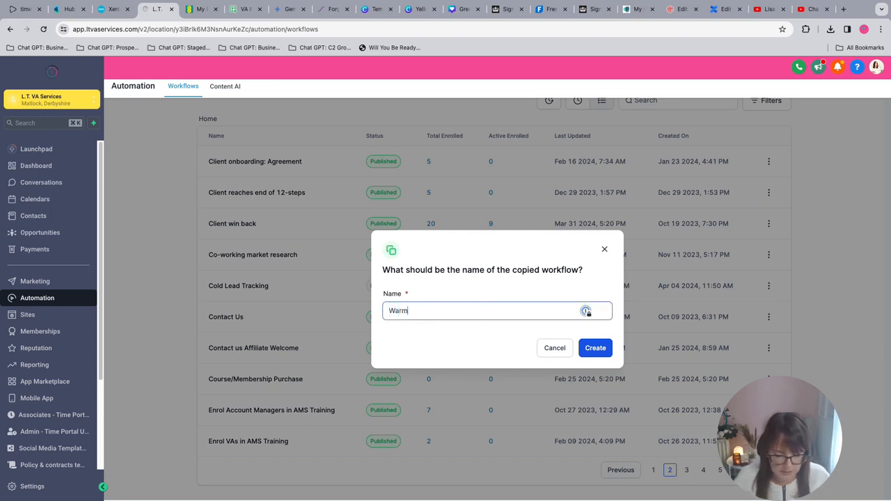
type(" Lead Tracking")
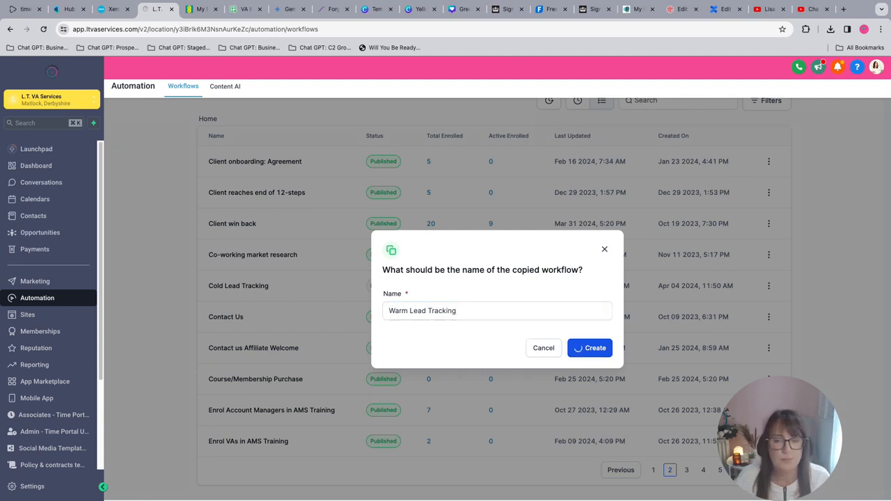
left_click(578, 348)
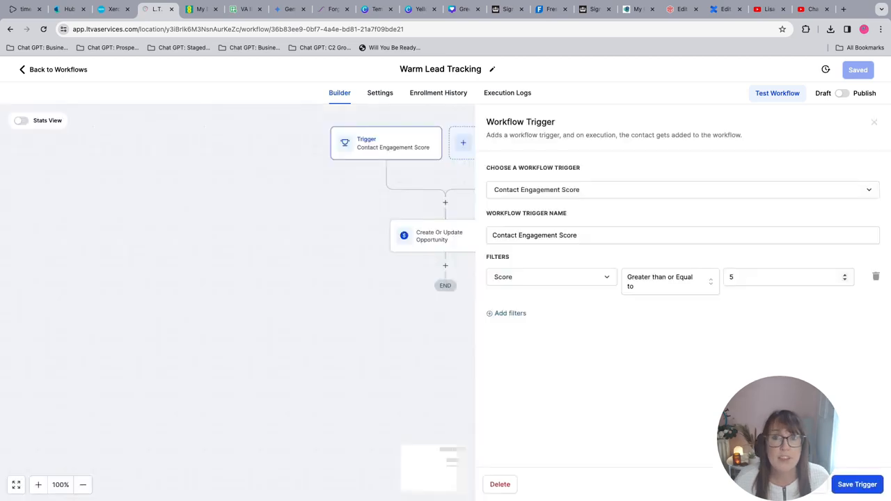
Set the existing engagement score trigger's Score filter value to 3 in the Warm Lead Tracking workflow and save the trigger.
double_click(735, 277)
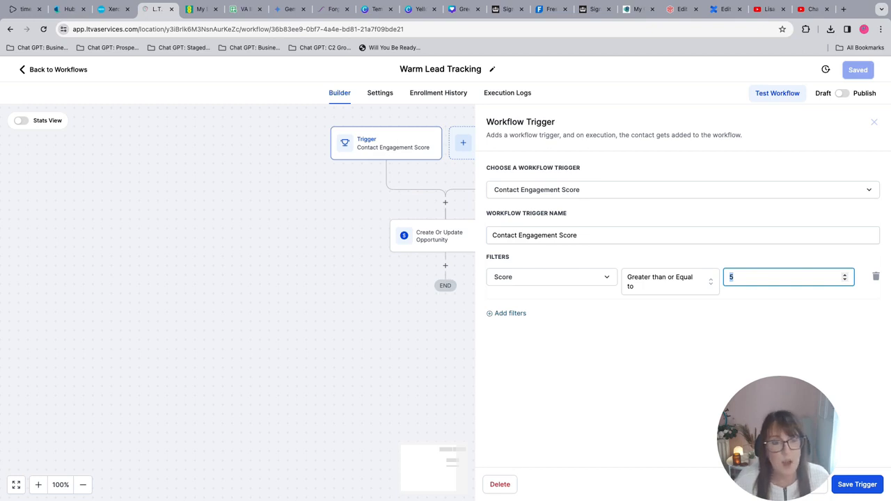
type("3")
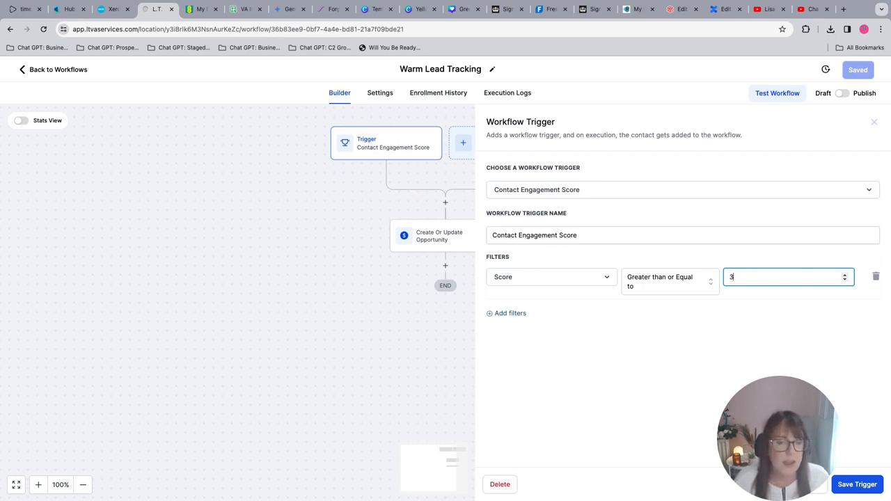
left_click(857, 484)
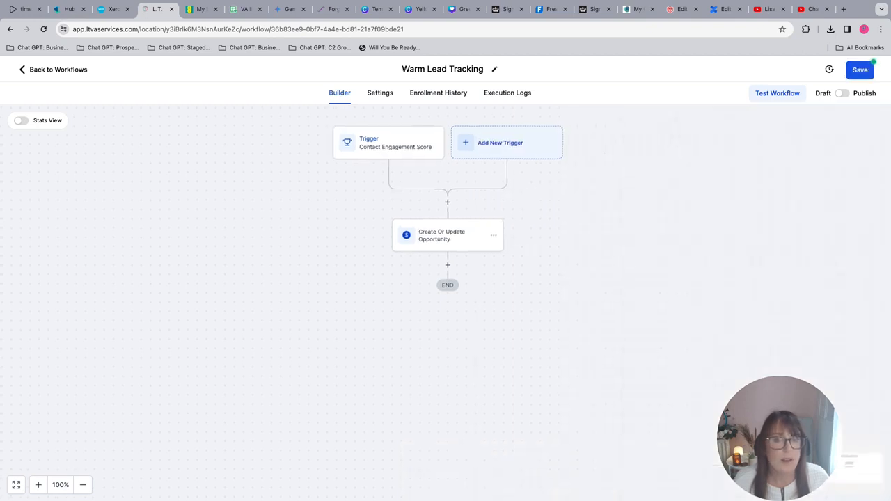
Add a second Contact Engagement Score trigger filtered to Score Greater than or Equal to 4 and save it.
left_click(507, 143)
type("score")
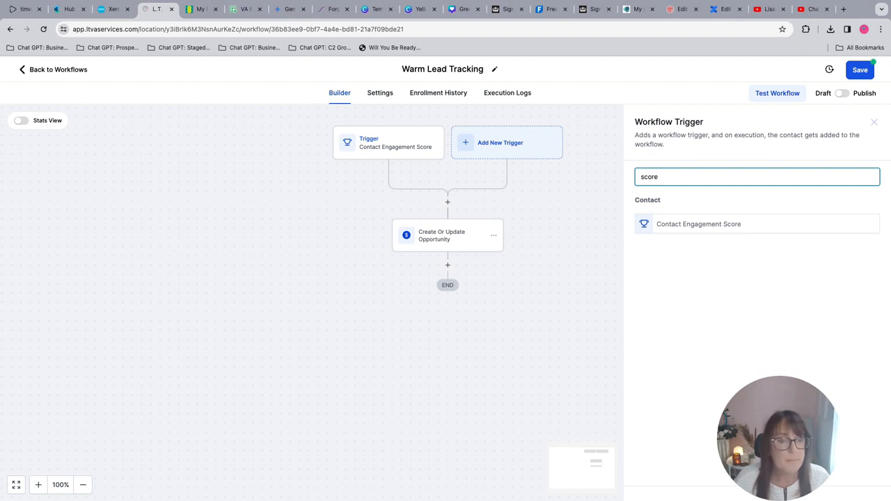
left_click(700, 224)
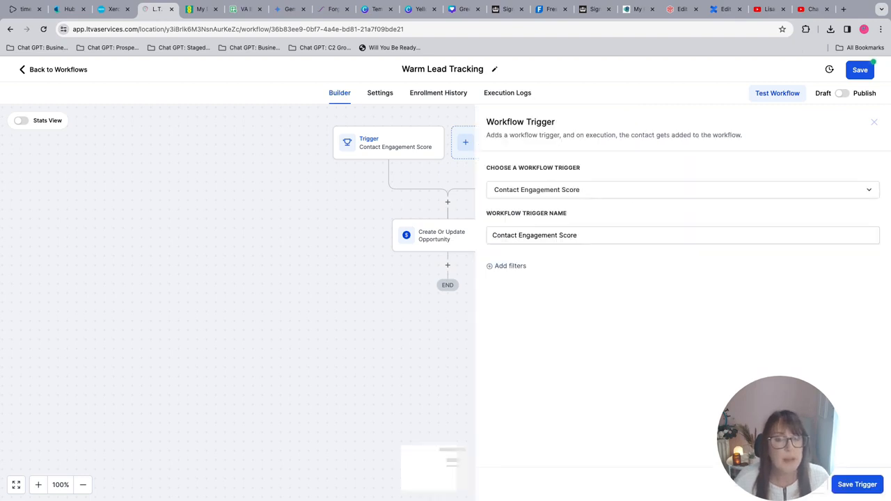
left_click(511, 266)
left_click(530, 277)
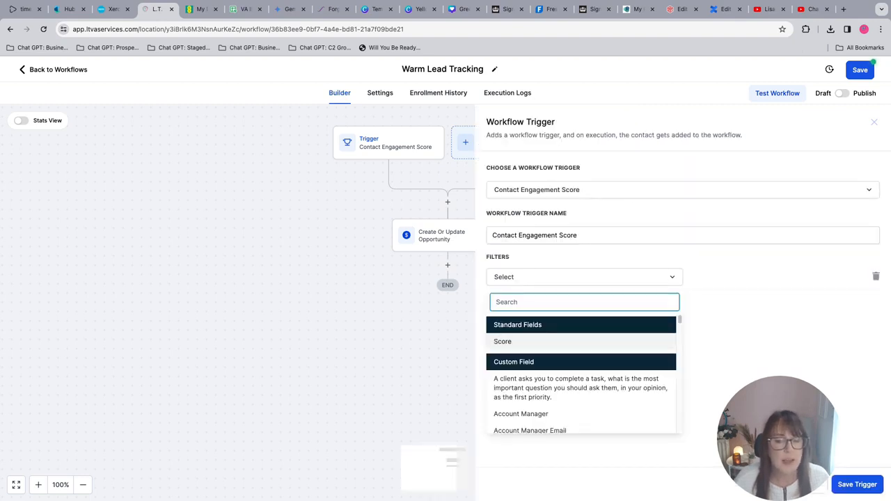
left_click(508, 341)
left_click(751, 276)
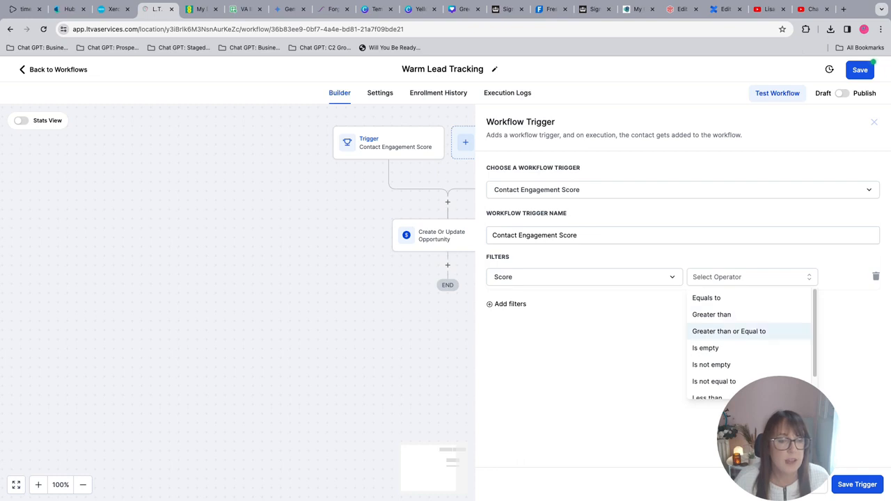
left_click(729, 331)
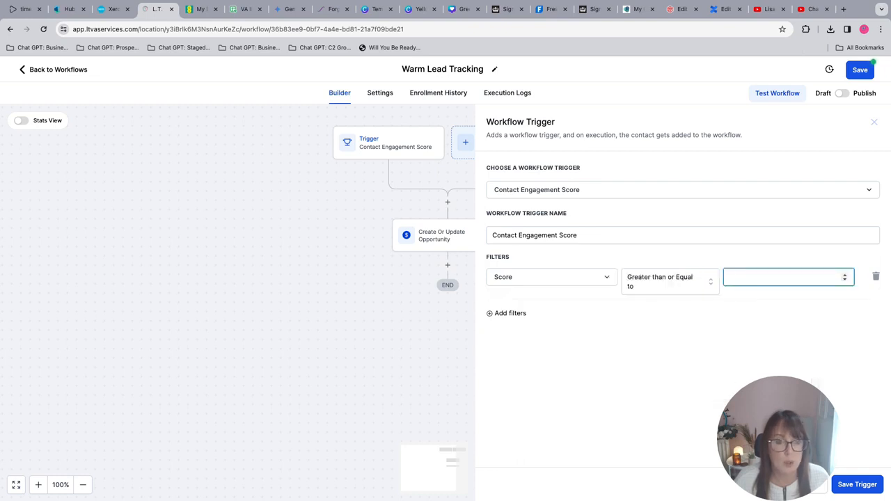
type("4")
left_click(857, 485)
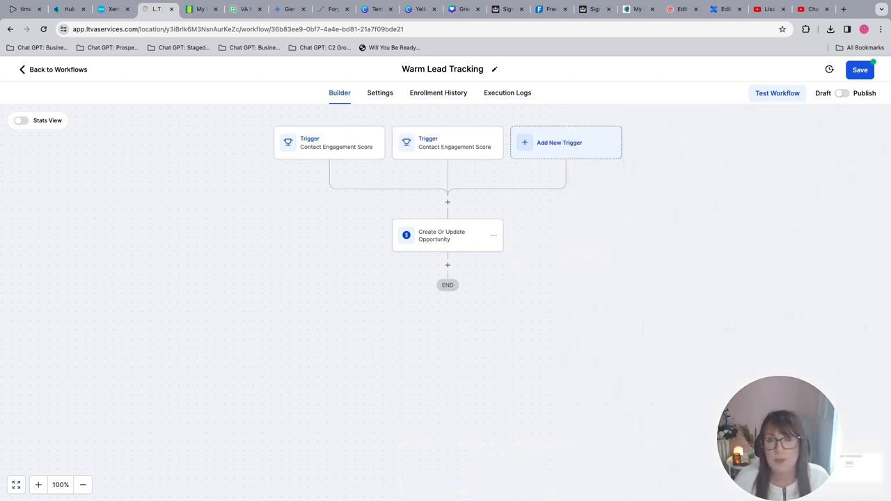
Change the Create Or Update Opportunity action's pipeline stage to Warm Lead and save the action and workflow.
left_click(447, 235)
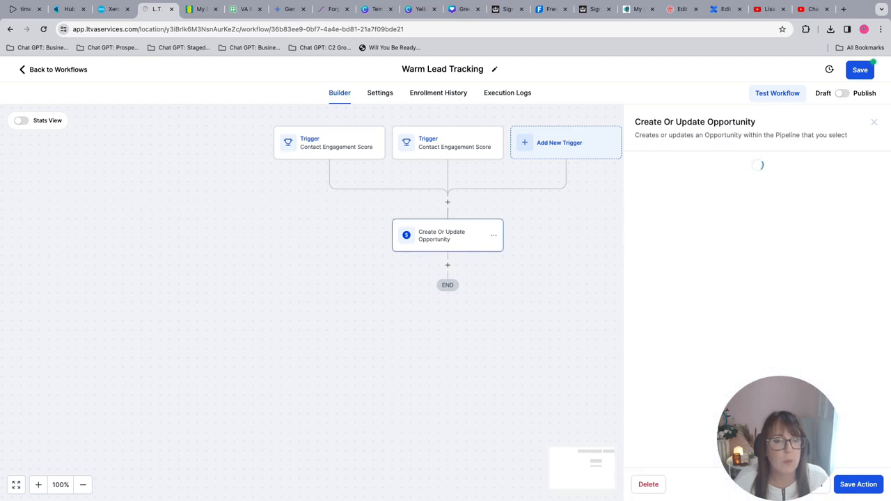
left_click(732, 262)
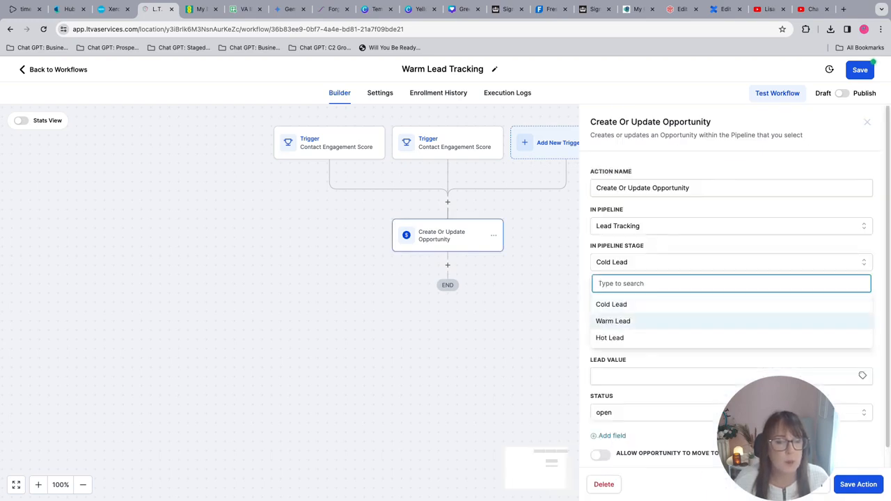
left_click(627, 322)
left_click(858, 485)
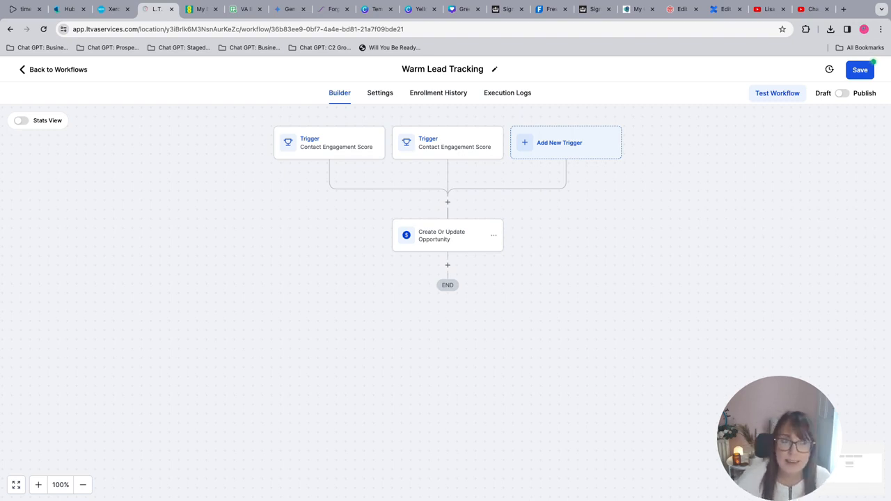
left_click(860, 69)
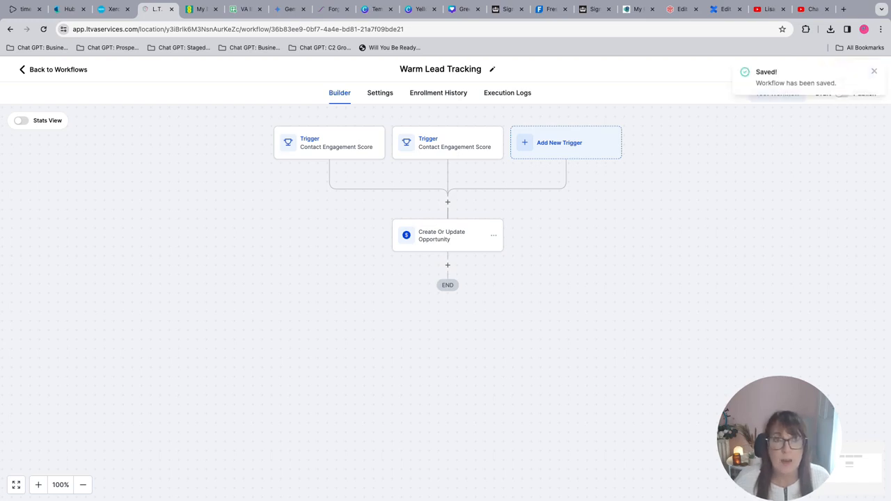
Leave the workflow and view the Lead Tracking pipeline's stages in Opportunities.
left_click(54, 70)
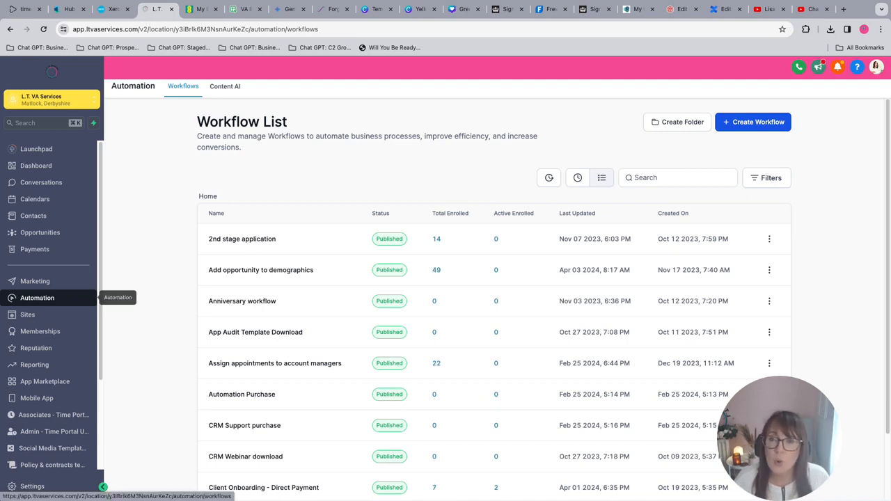
left_click(39, 232)
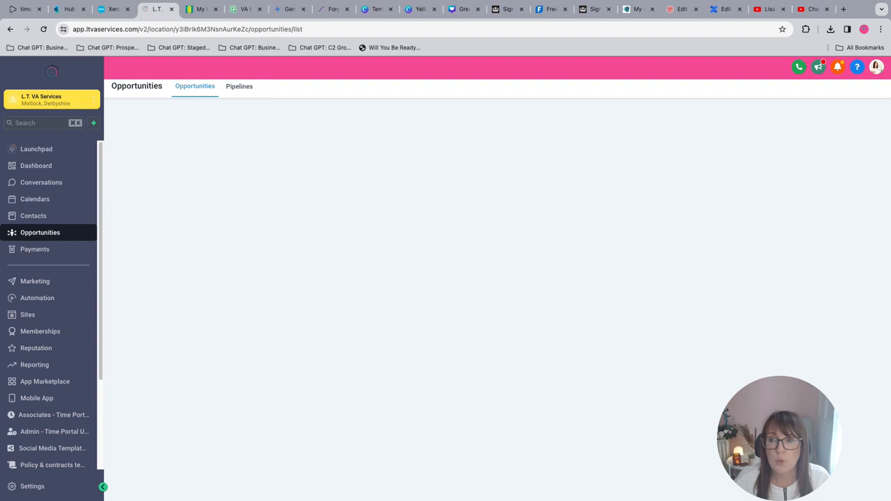
left_click(177, 123)
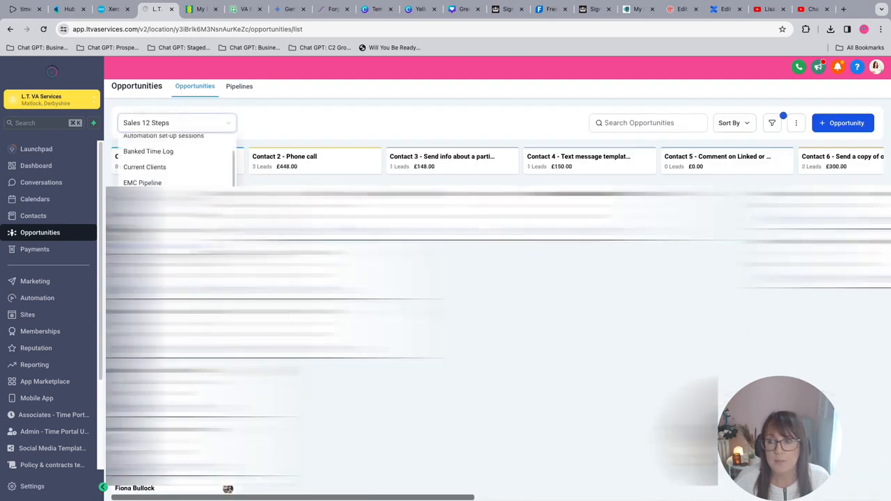
left_click(167, 215)
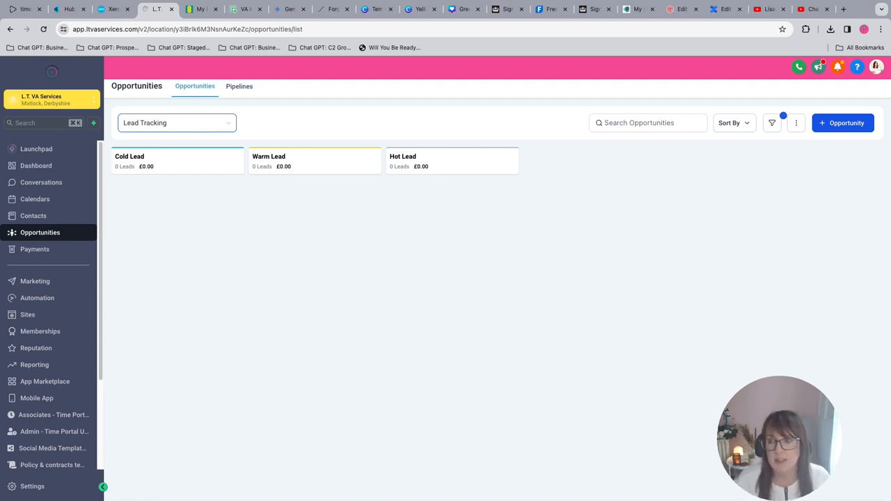
Start a new engagement score rule in the Manage Scoring settings and look through the actions it can be based on.
left_click(42, 486)
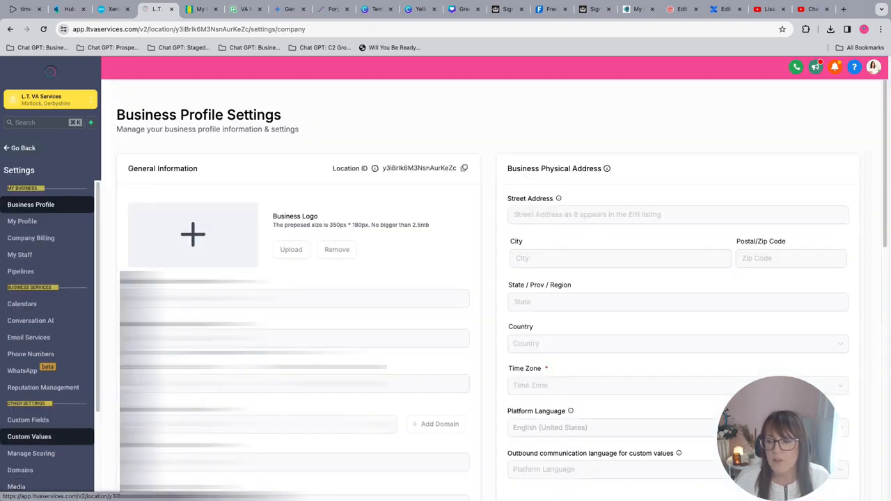
left_click(77, 453)
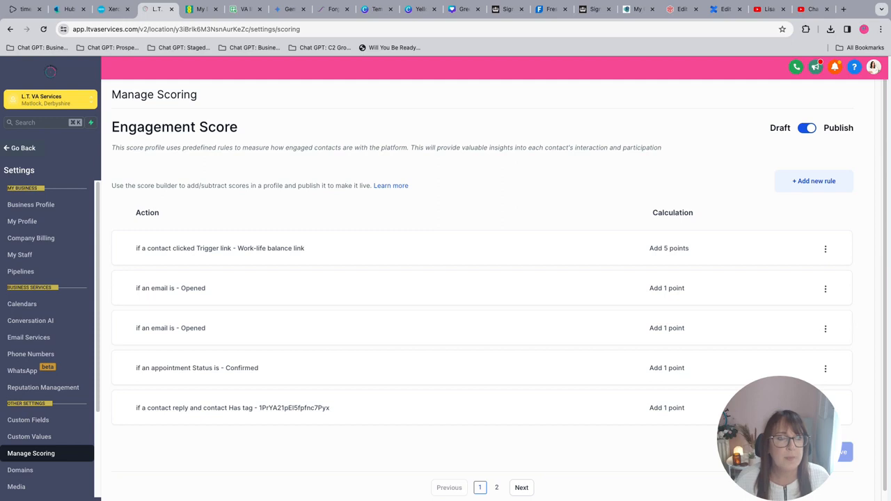
left_click(815, 181)
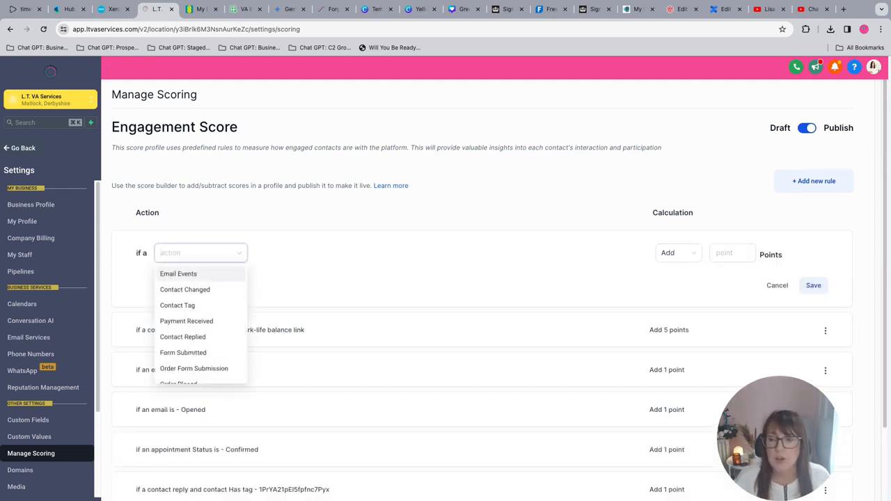
scroll(201, 305, "down", 1)
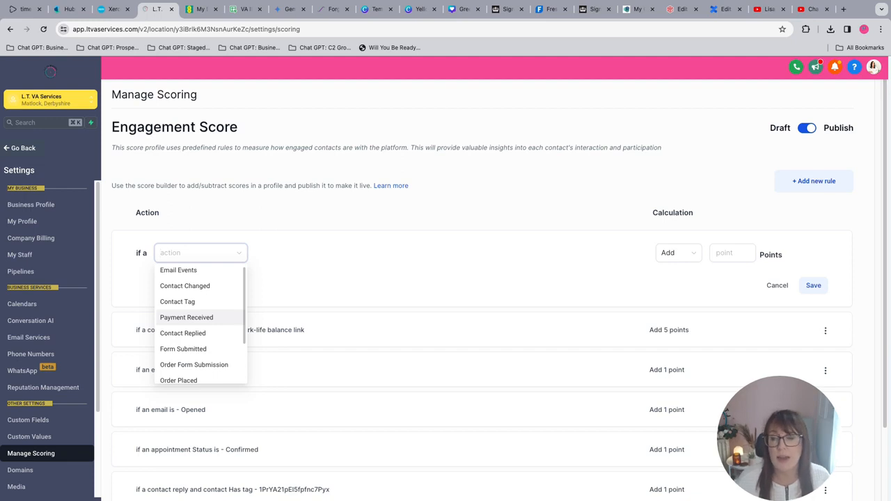
scroll(201, 333, "down", 1)
scroll(201, 327, "down", 2)
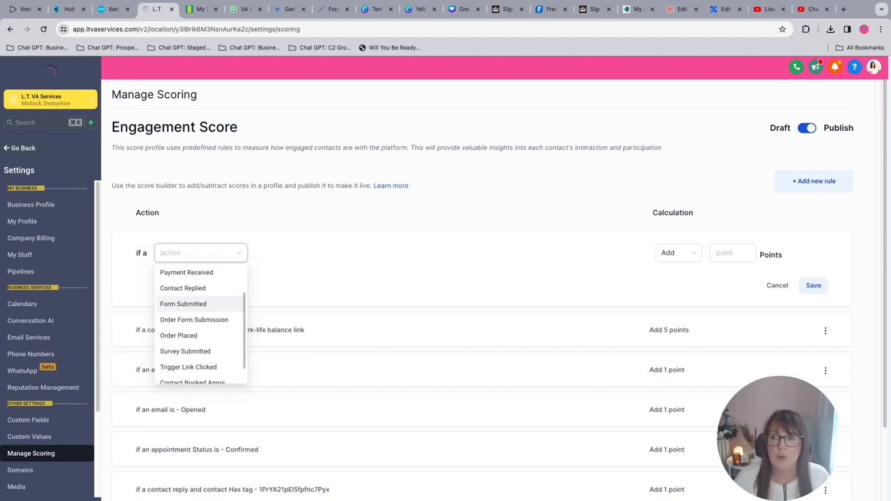
scroll(200, 307, "down", 1)
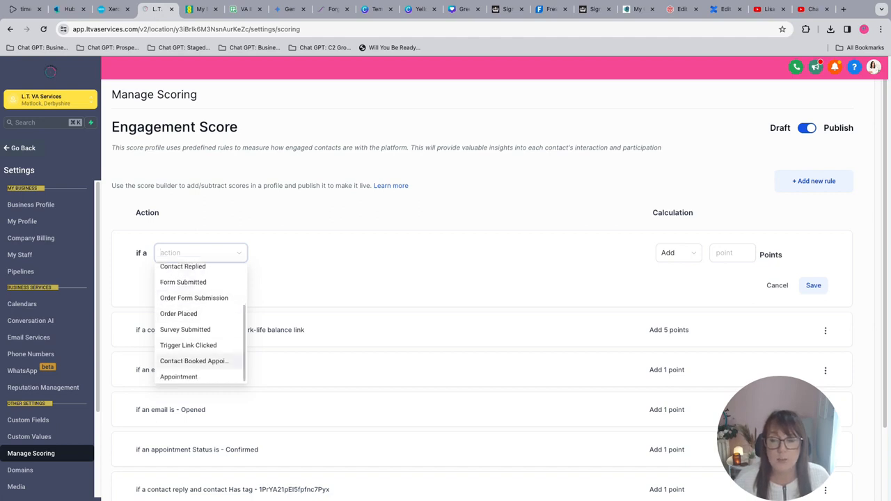
scroll(200, 360, "down", 1)
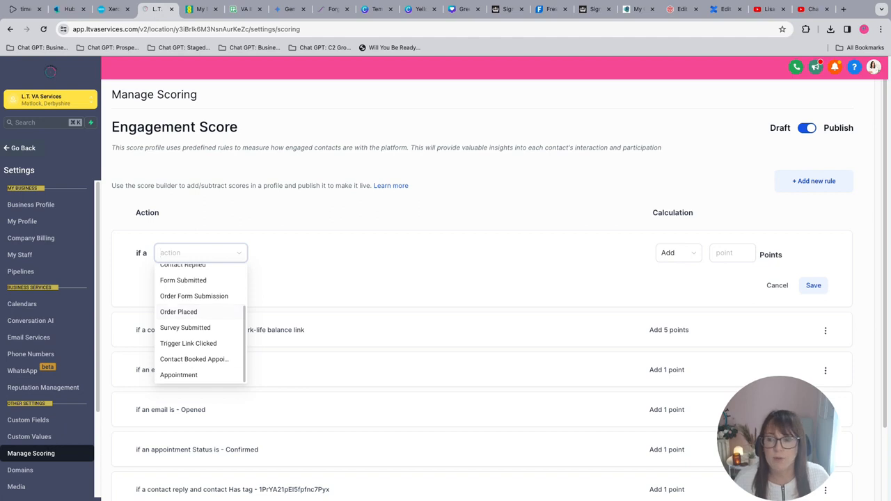
Leave the scoring settings, open the Cold Lead Tracking workflow and view the actions that can be added after Create Or Update Opportunity.
scroll(188, 343, "up", 2)
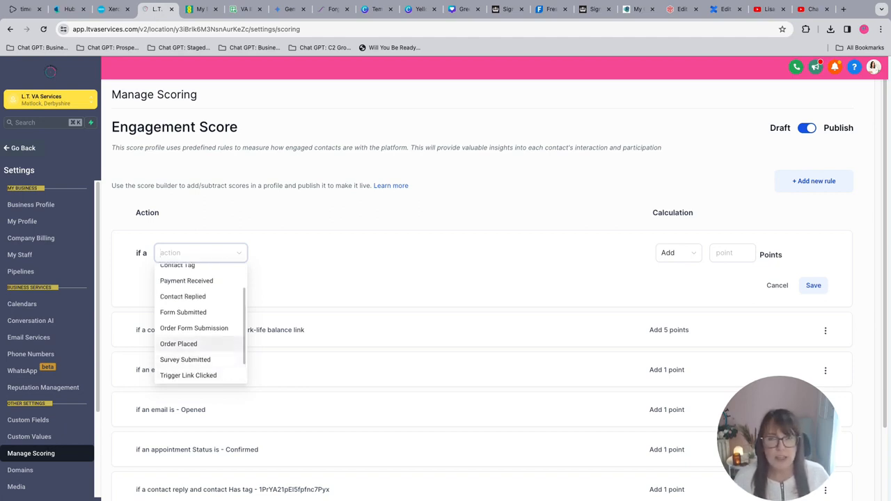
key("Escape")
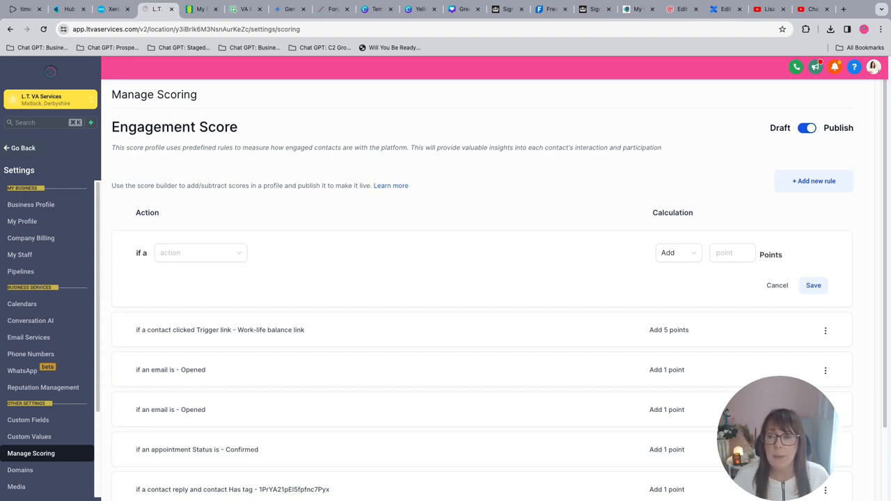
left_click(21, 148)
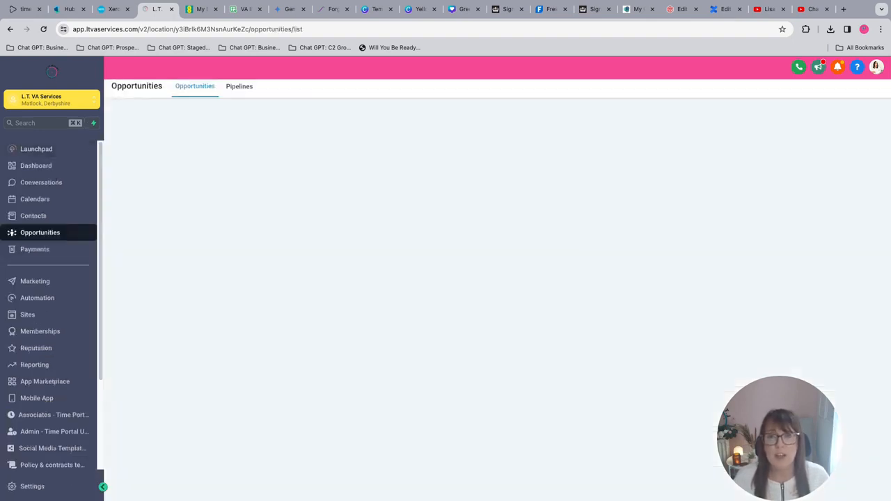
left_click(41, 298)
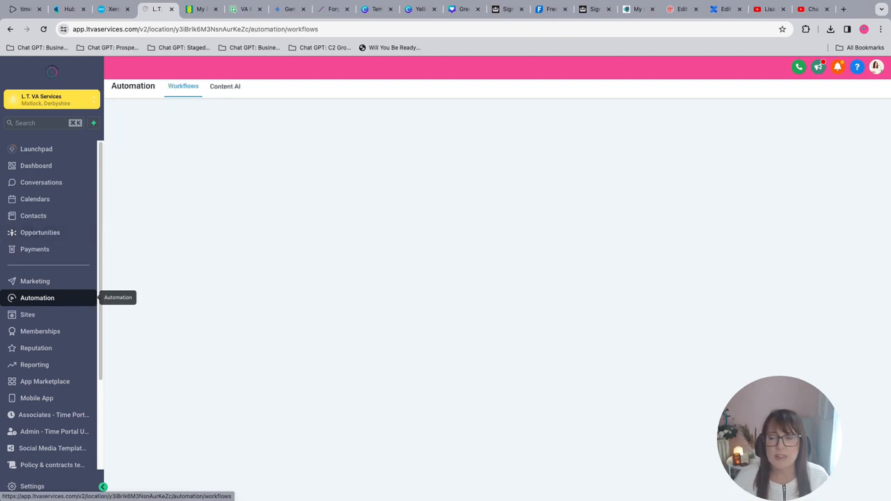
scroll(487, 348, "down", 2)
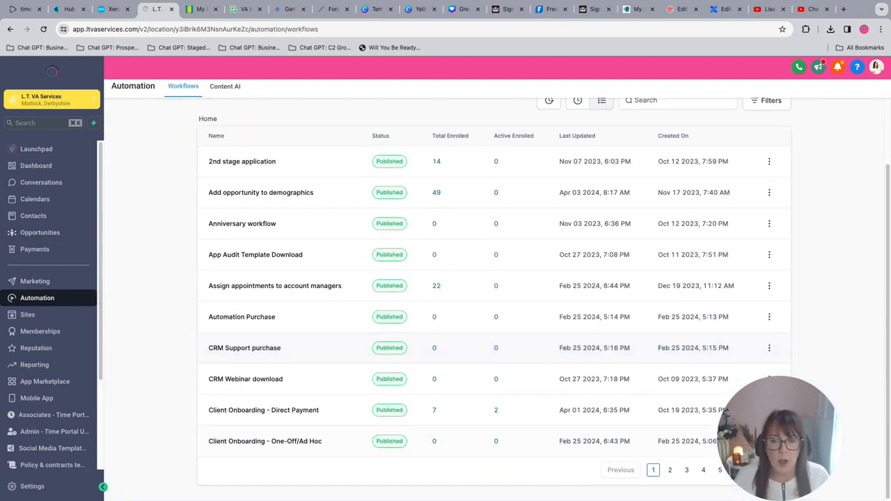
left_click(670, 470)
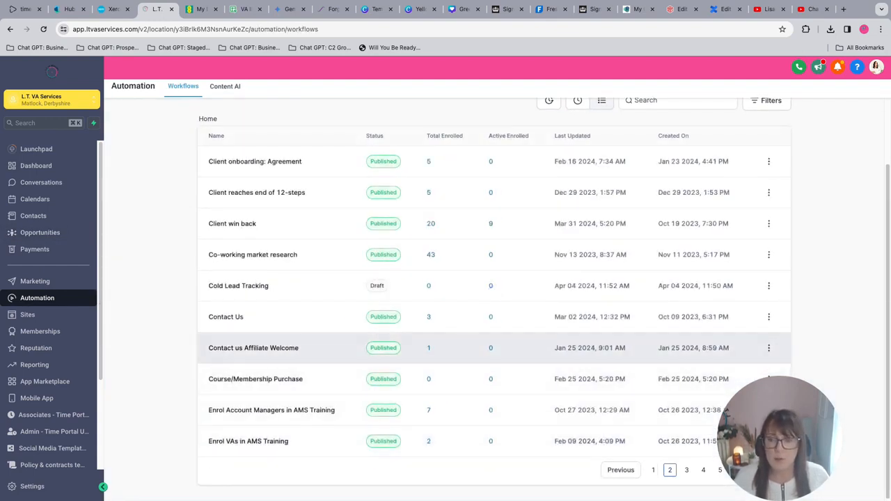
left_click(238, 285)
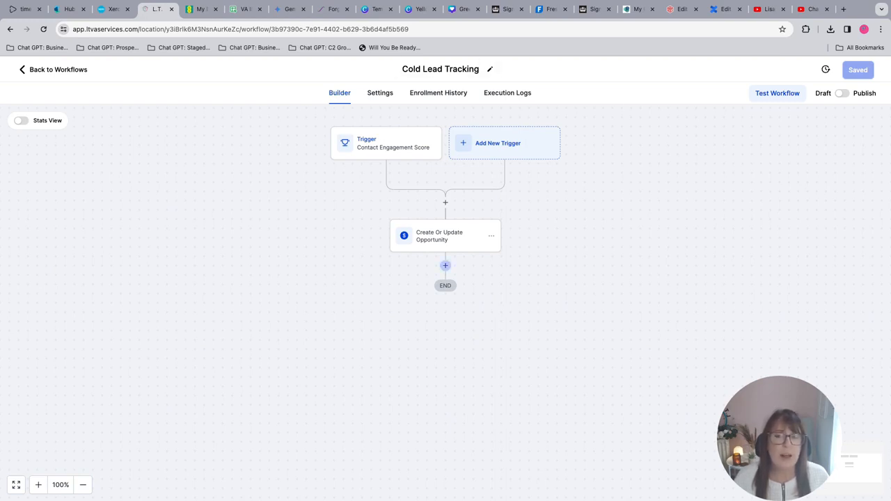
left_click(446, 265)
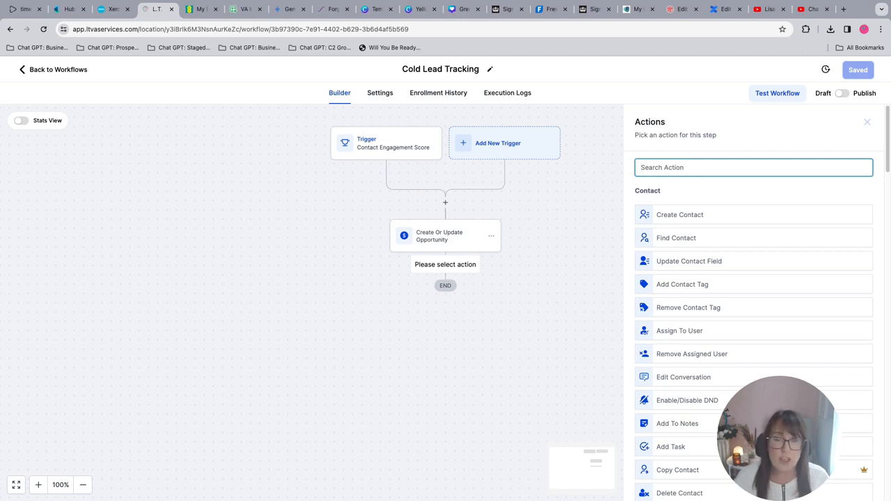
left_click(867, 122)
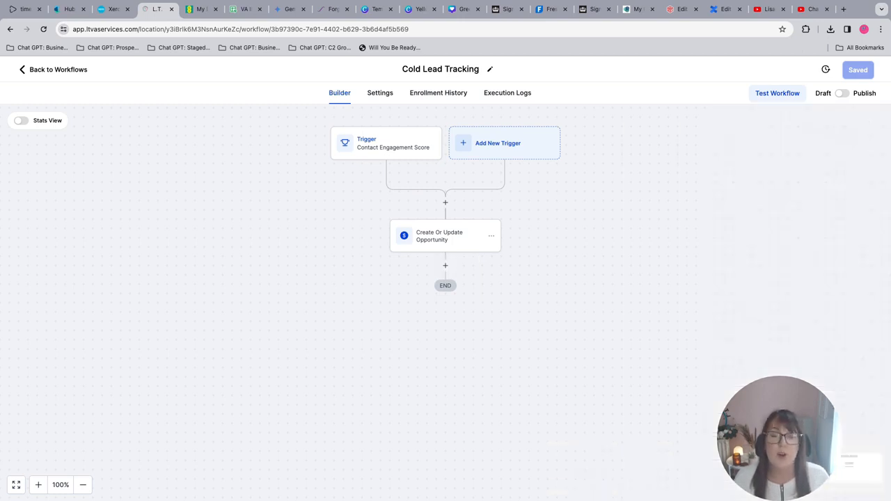